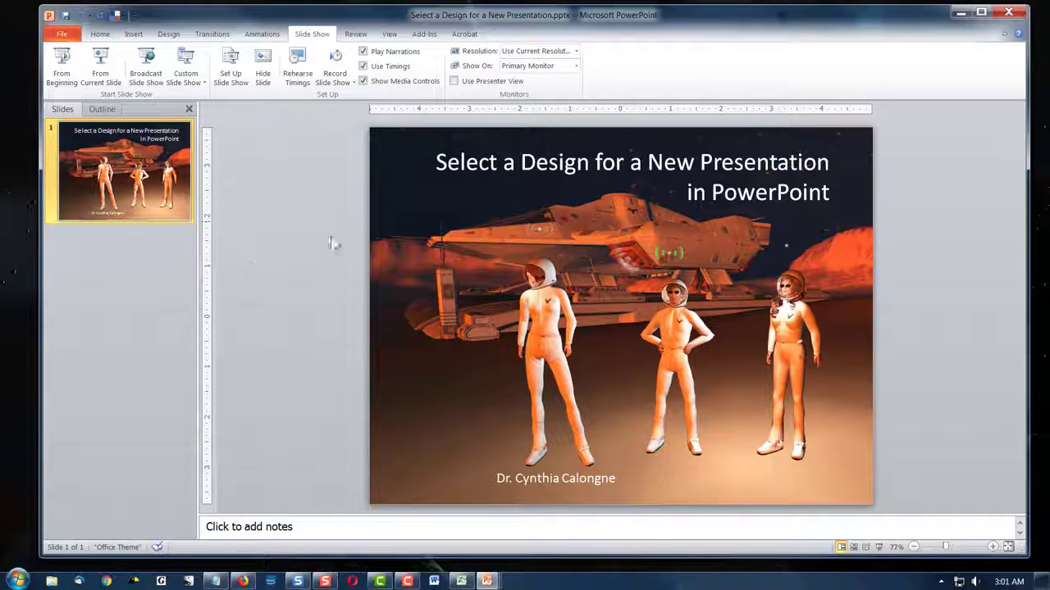
Create a new presentation from the Office.com Education category's School presentation template.
left_click(63, 34)
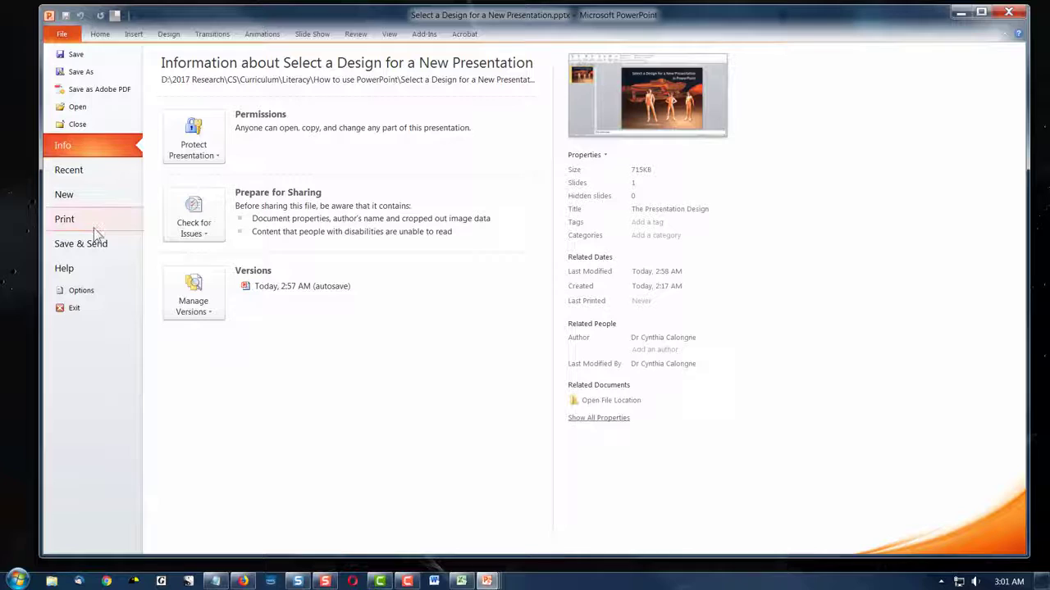
left_click(94, 195)
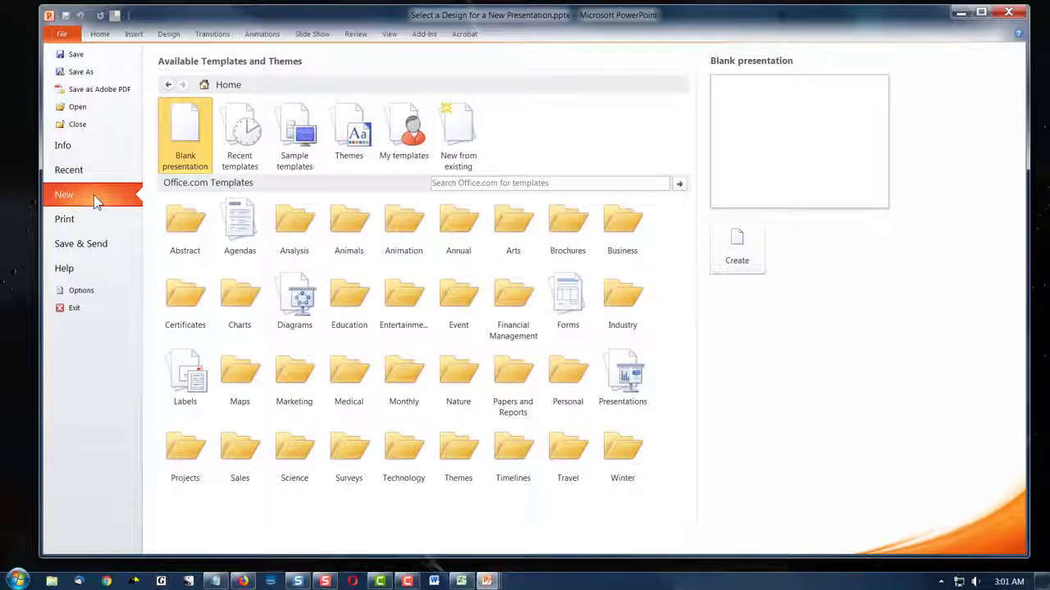
double_click(350, 301)
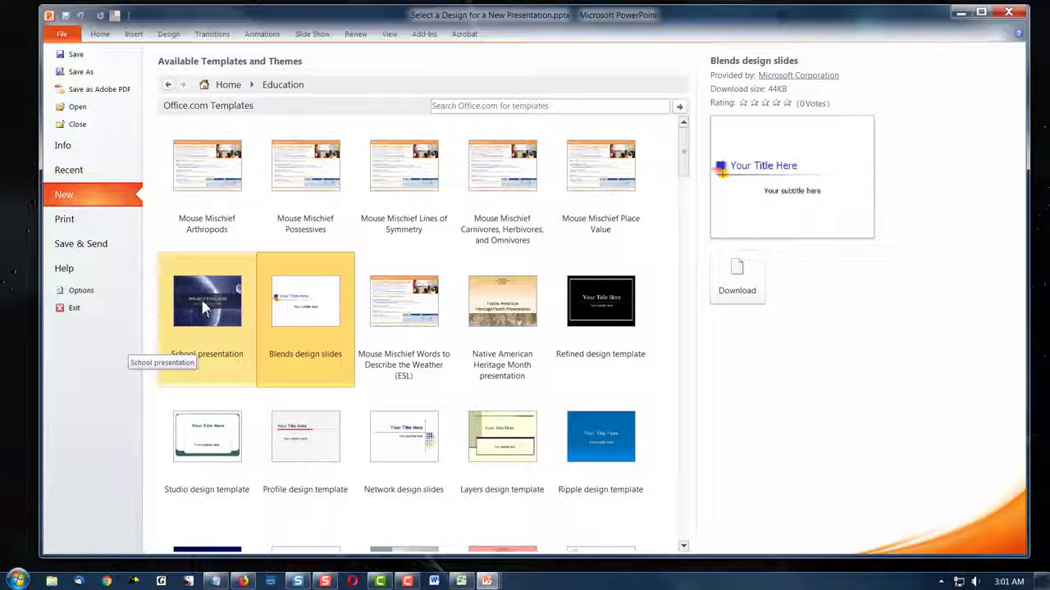
left_click(209, 307)
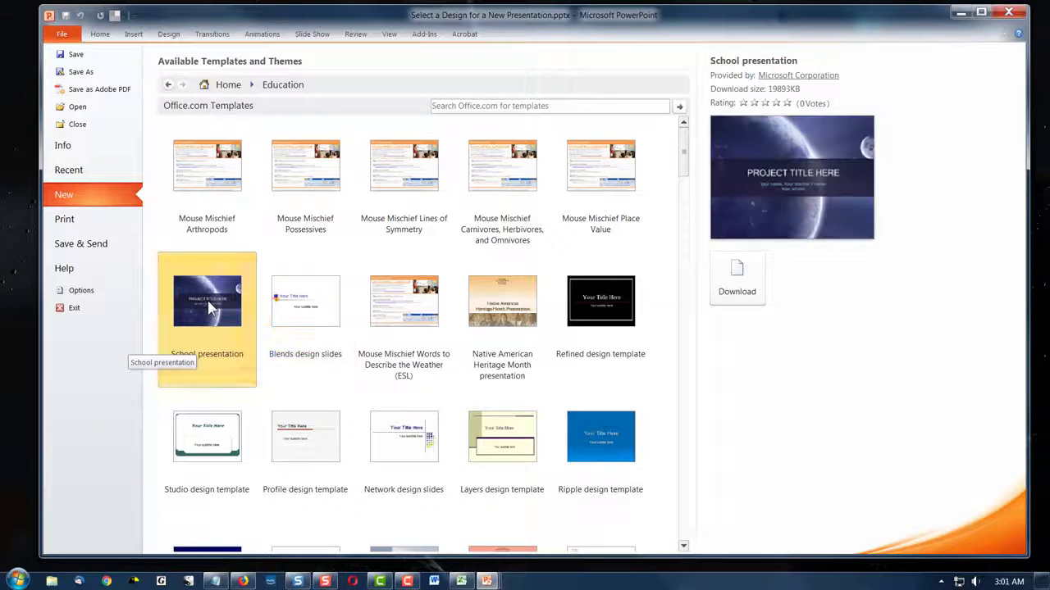
double_click(210, 307)
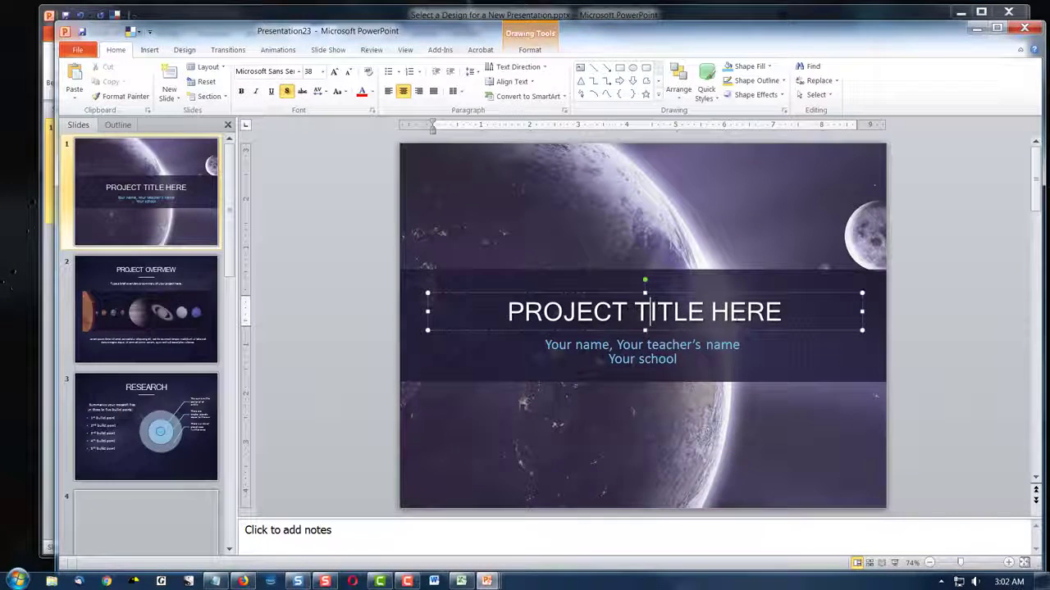
Select the PROJECT TITLE HERE text and subtitle, then switch to slide 2, PROJECT OVERVIEW.
key("ctrl+a")
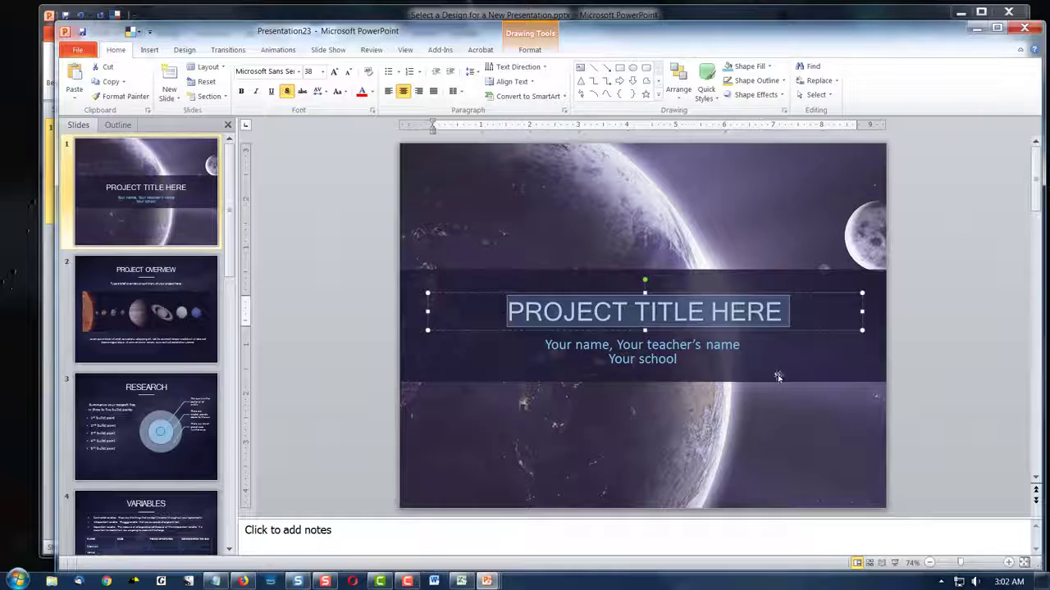
left_click(687, 346)
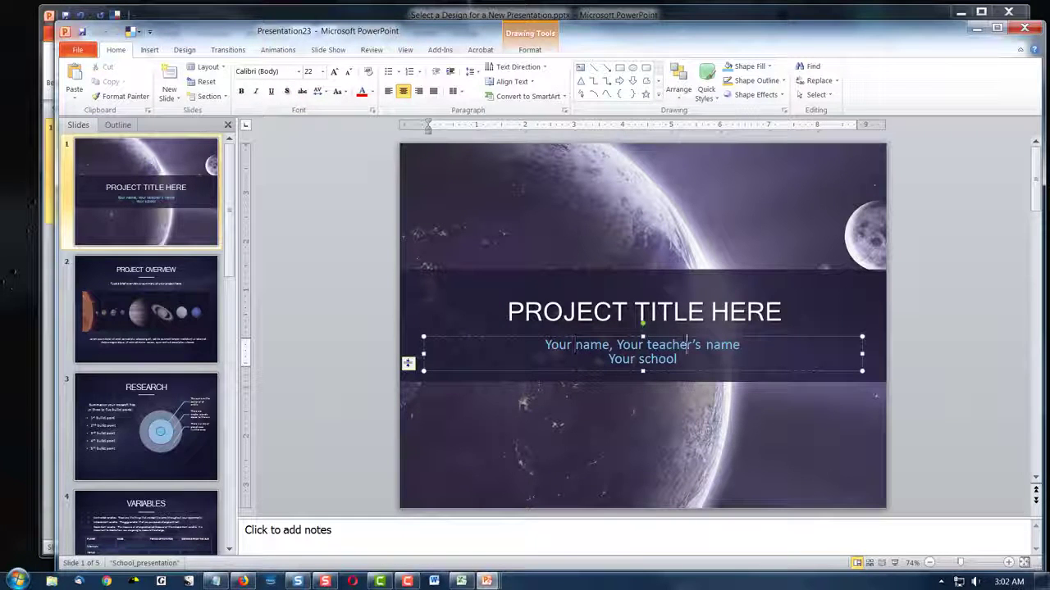
left_click(198, 271)
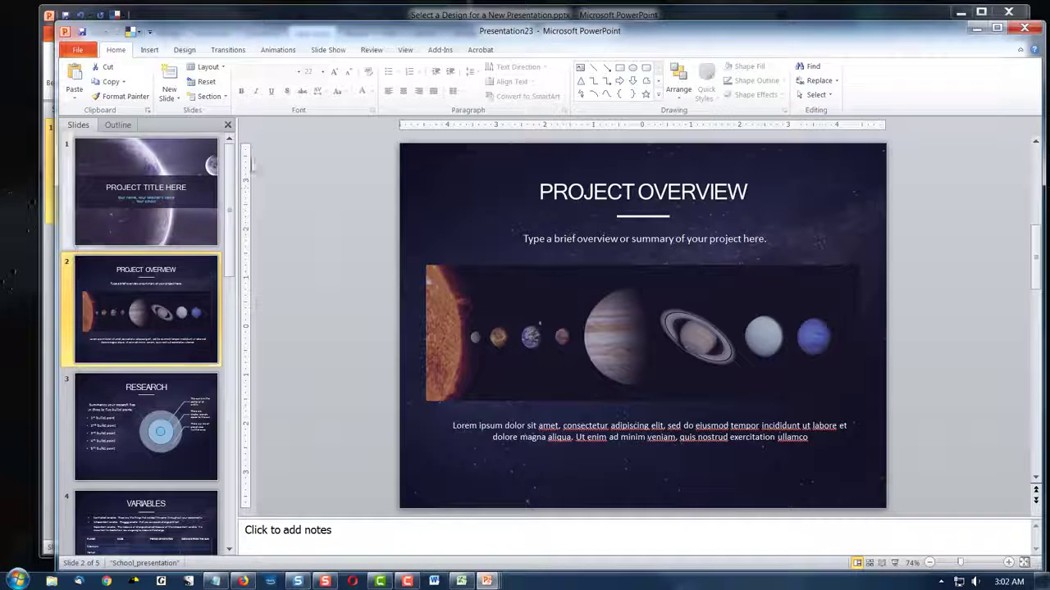
Set the Lorem ipsum overview paragraph on slide 2 to font size 20.
left_click(457, 305)
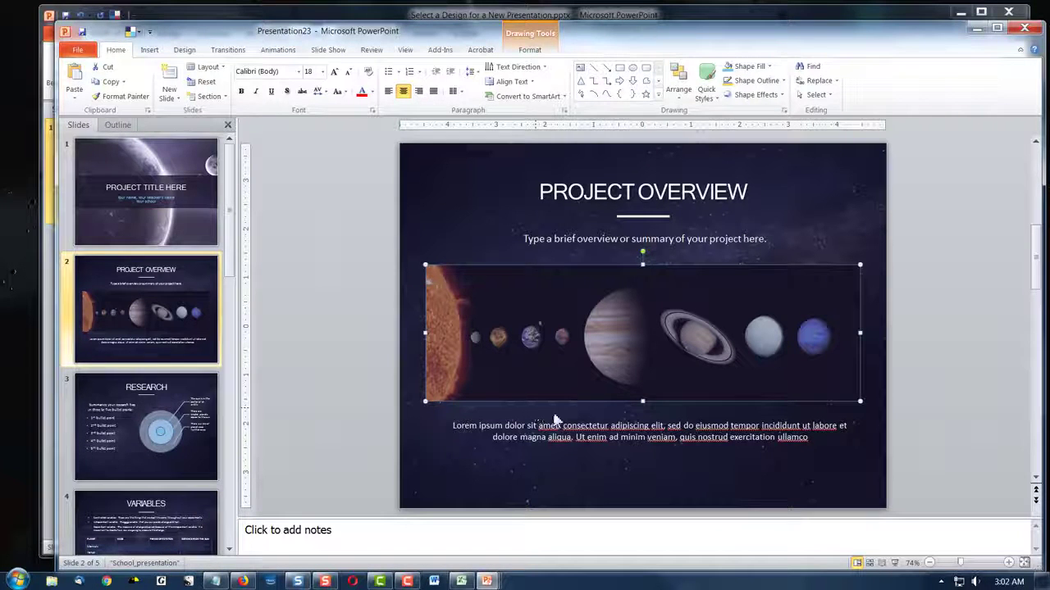
left_click(535, 437)
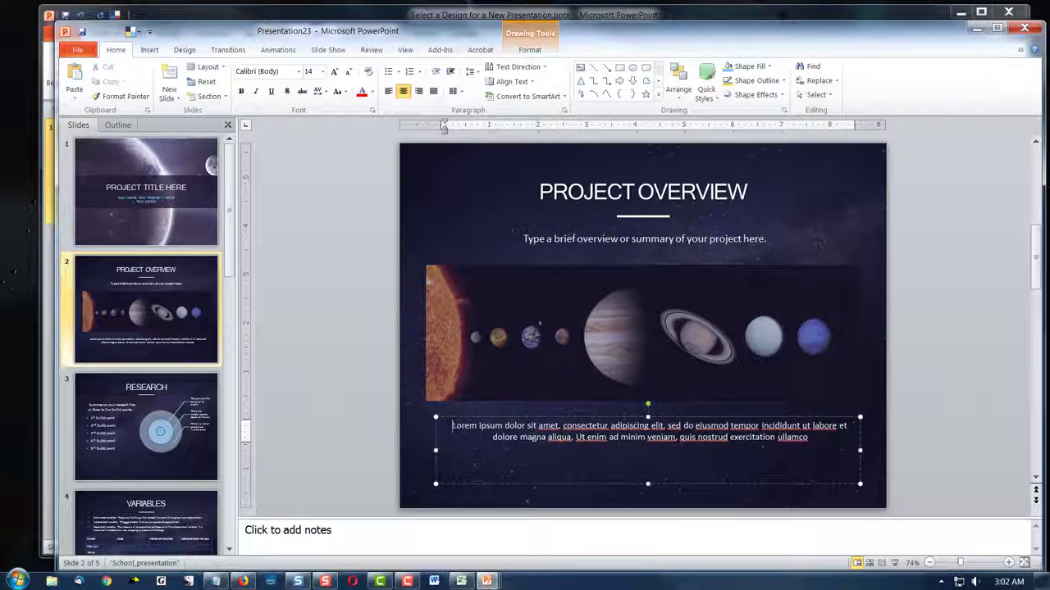
left_click_drag(451, 425, 809, 437)
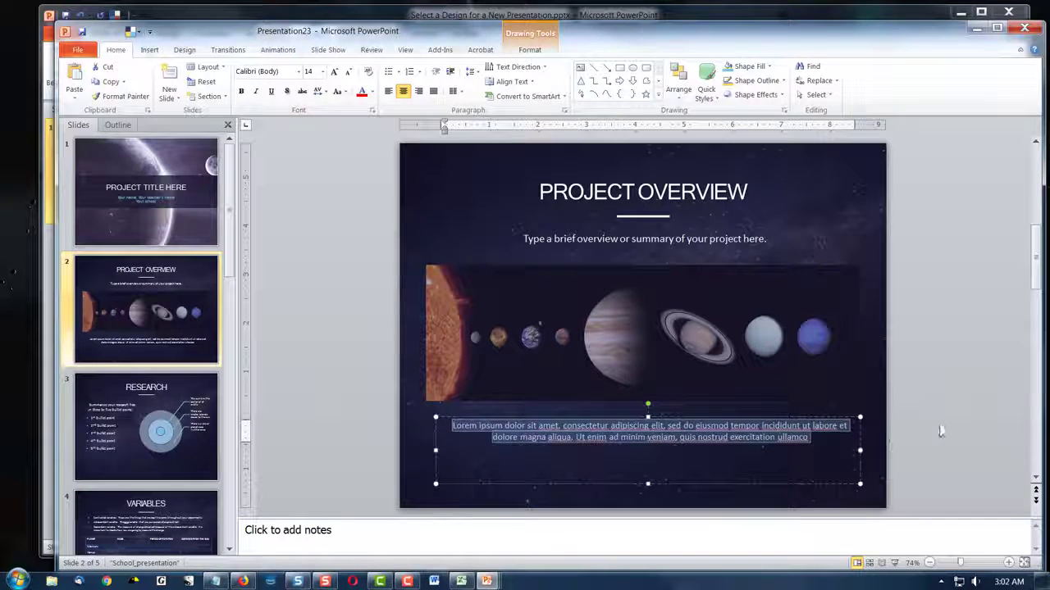
left_click(308, 73)
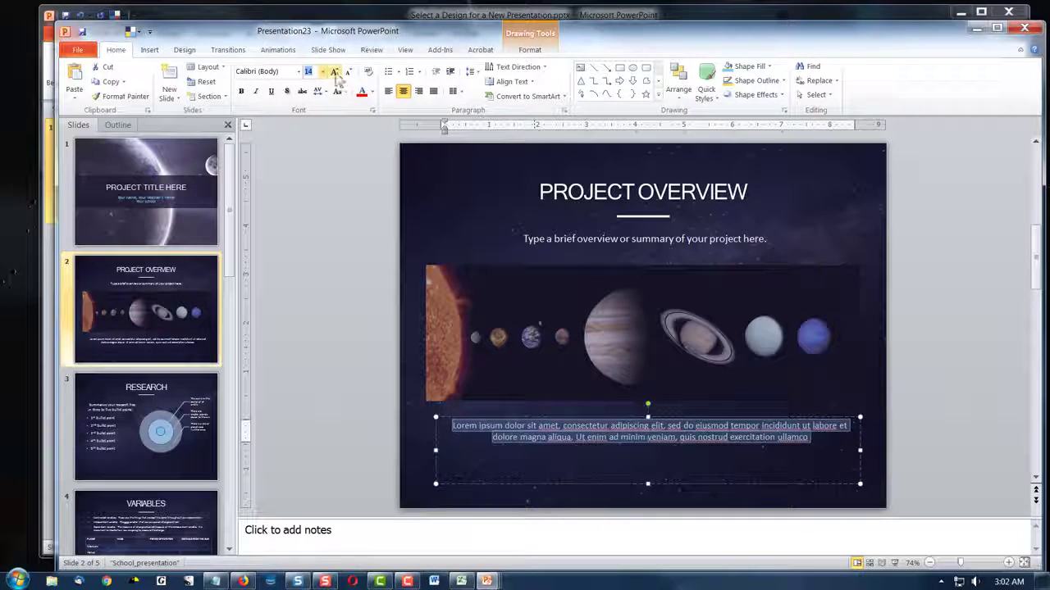
left_click(323, 72)
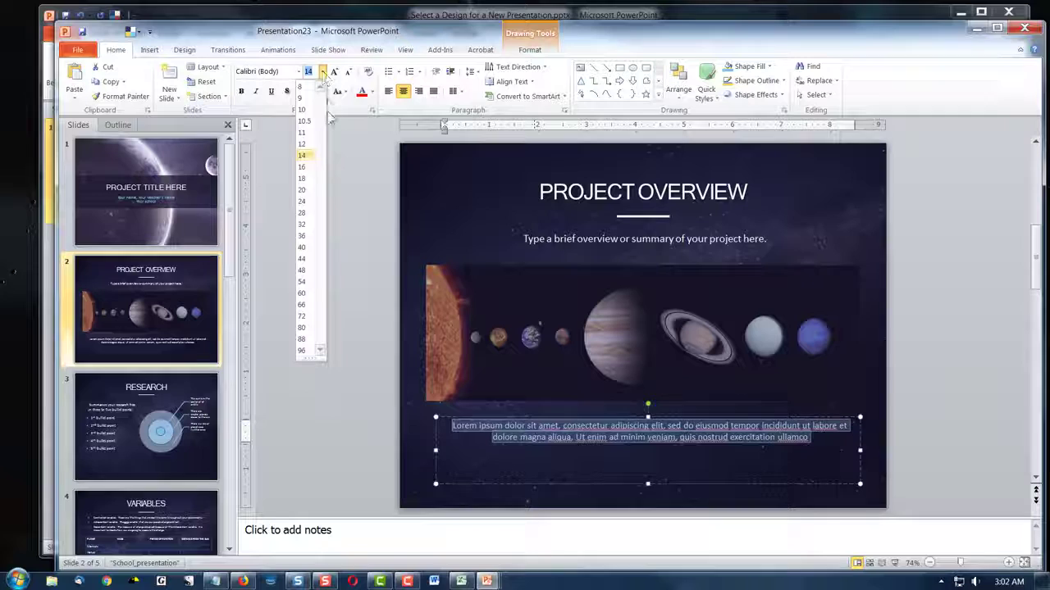
left_click(303, 192)
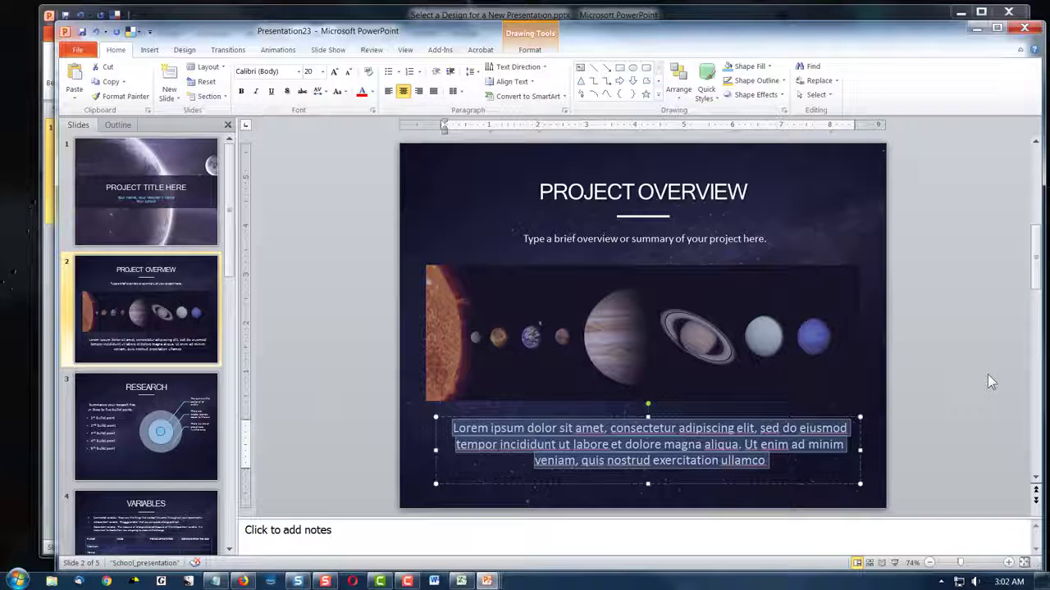
Zoom the slide view to 120 percent.
left_click(406, 50)
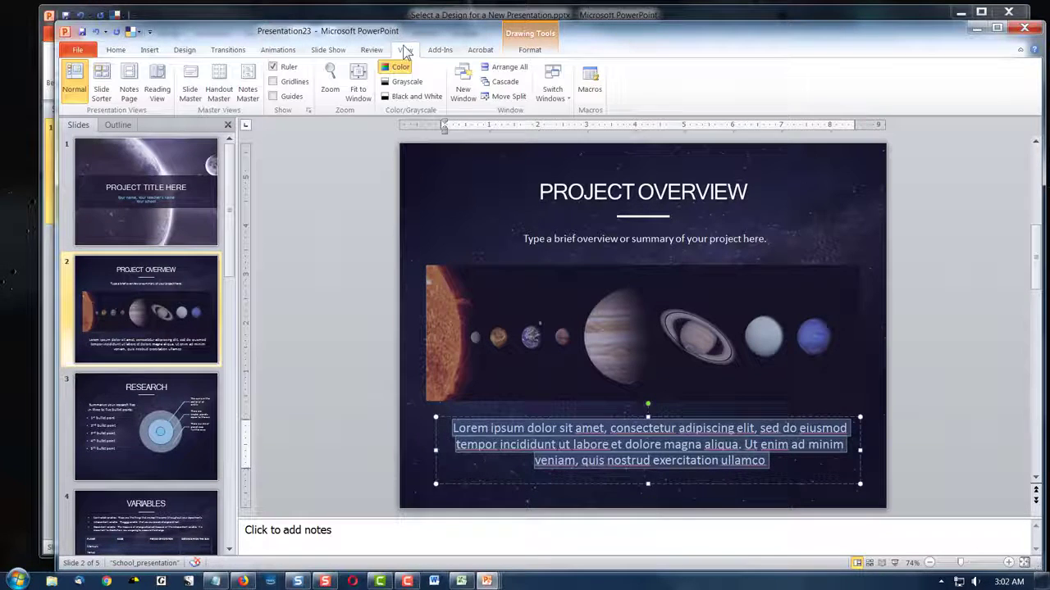
left_click(330, 85)
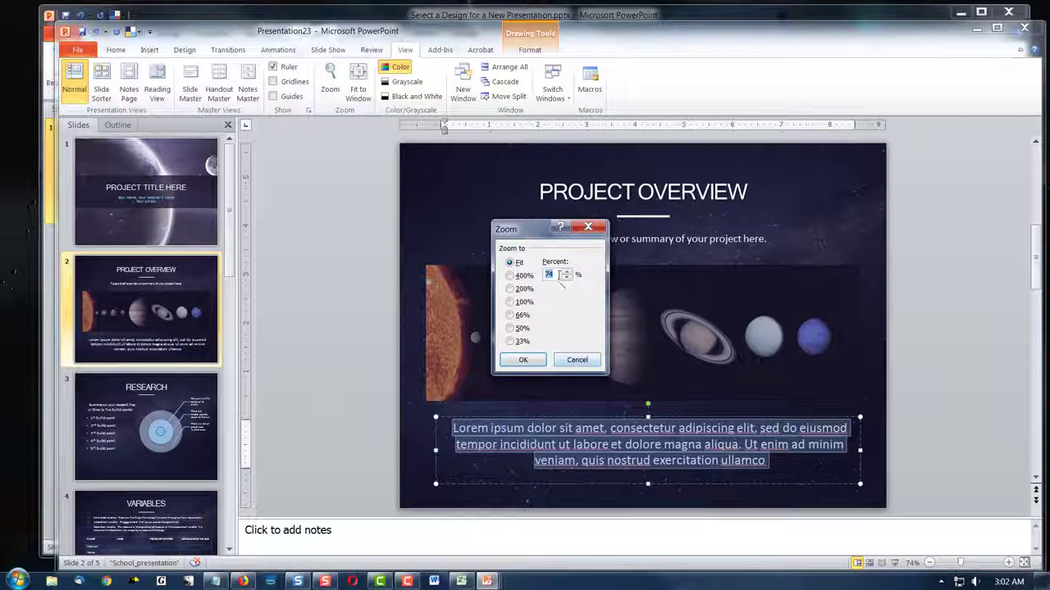
double_click(549, 275)
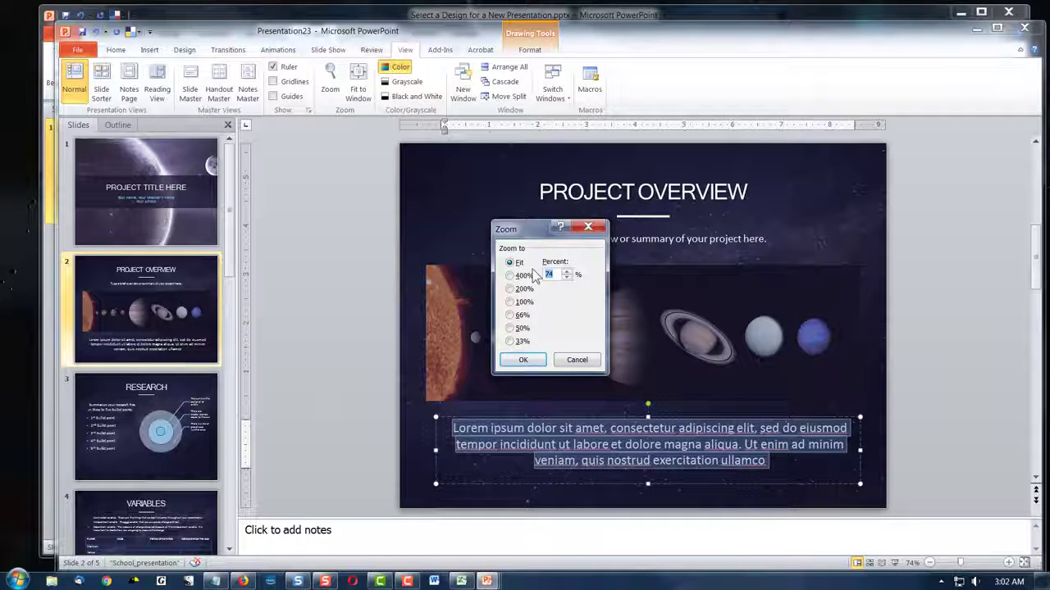
type("120")
key("Return")
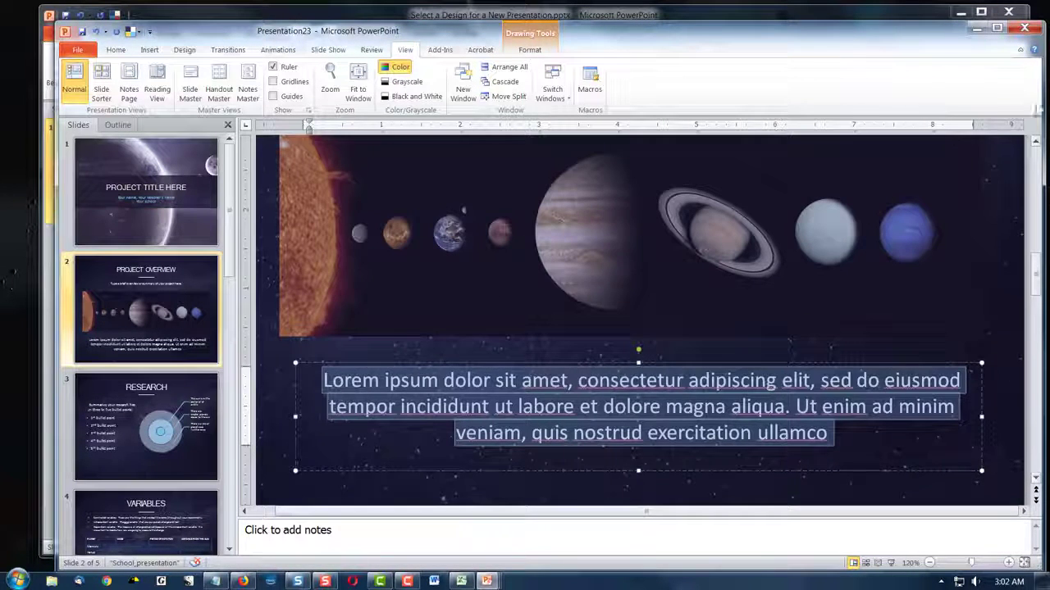
Maximize the presentation window and fit the whole slide to the window.
left_click_drag(1031, 283, 1036, 156)
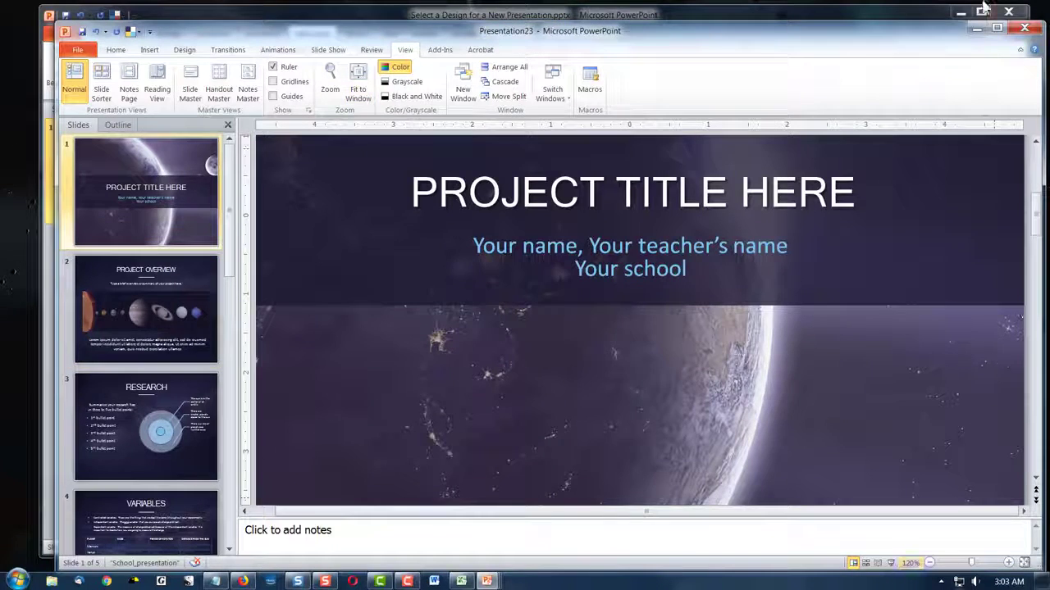
left_click(1023, 31)
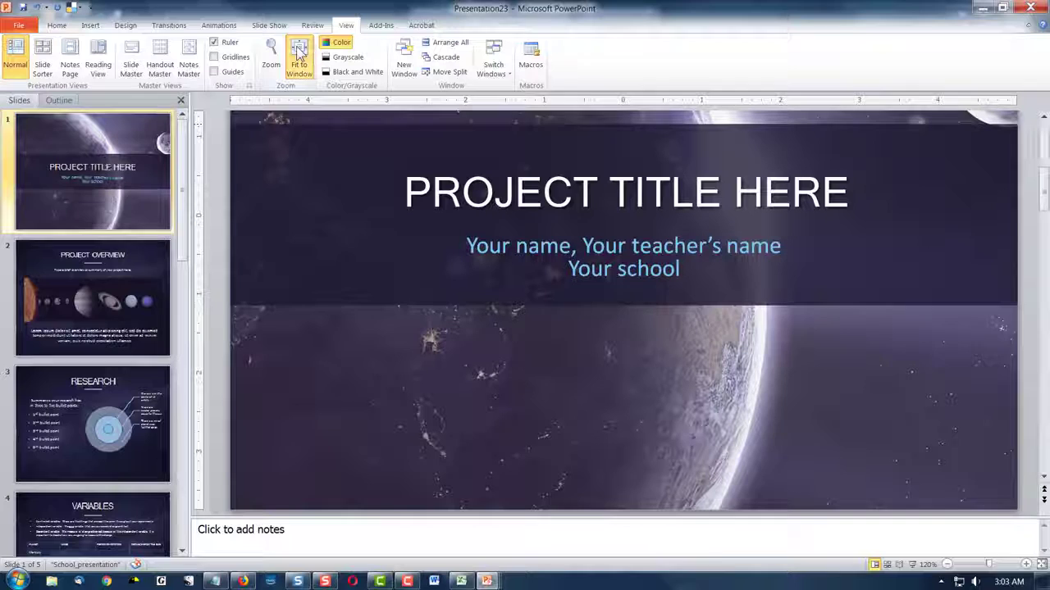
left_click(300, 64)
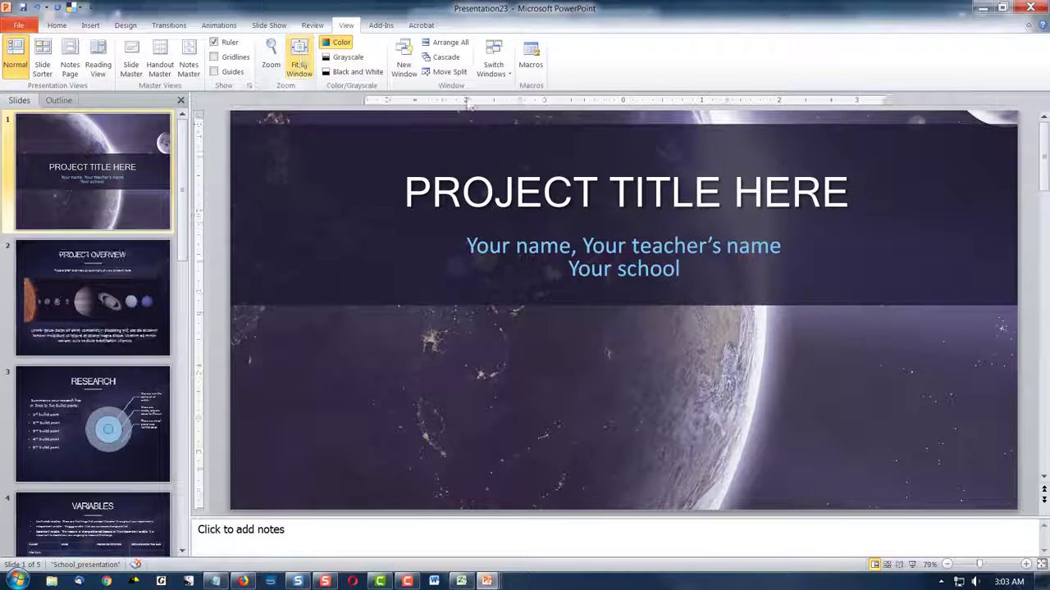
left_click_drag(1042, 190, 1045, 164)
Review the RESEARCH, VARIABLES (clicking into its planet table) and WORKS CITED slides.
left_click(72, 461)
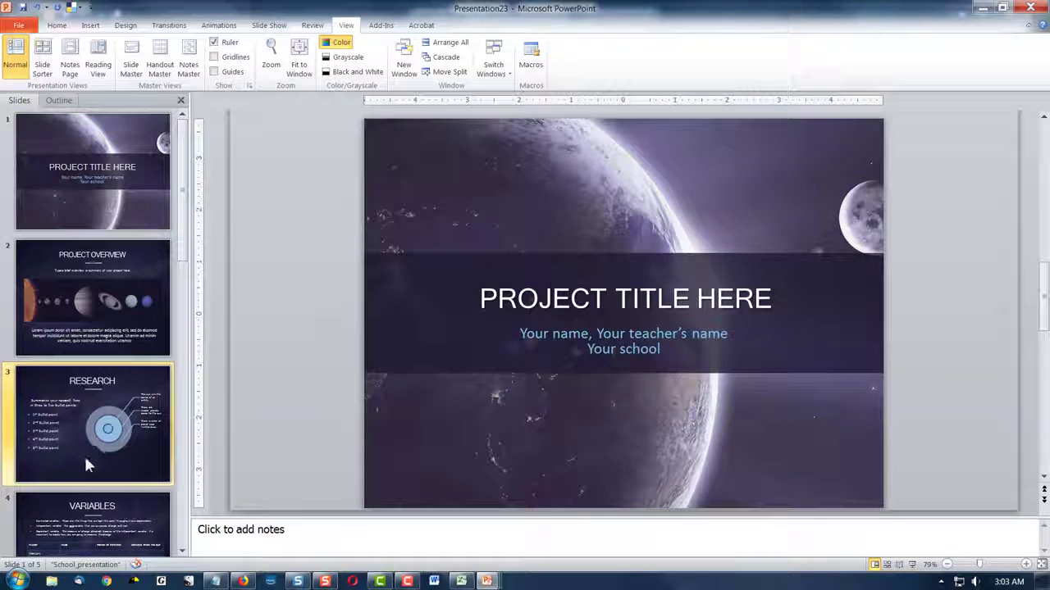
scroll(93, 328, "down", 1)
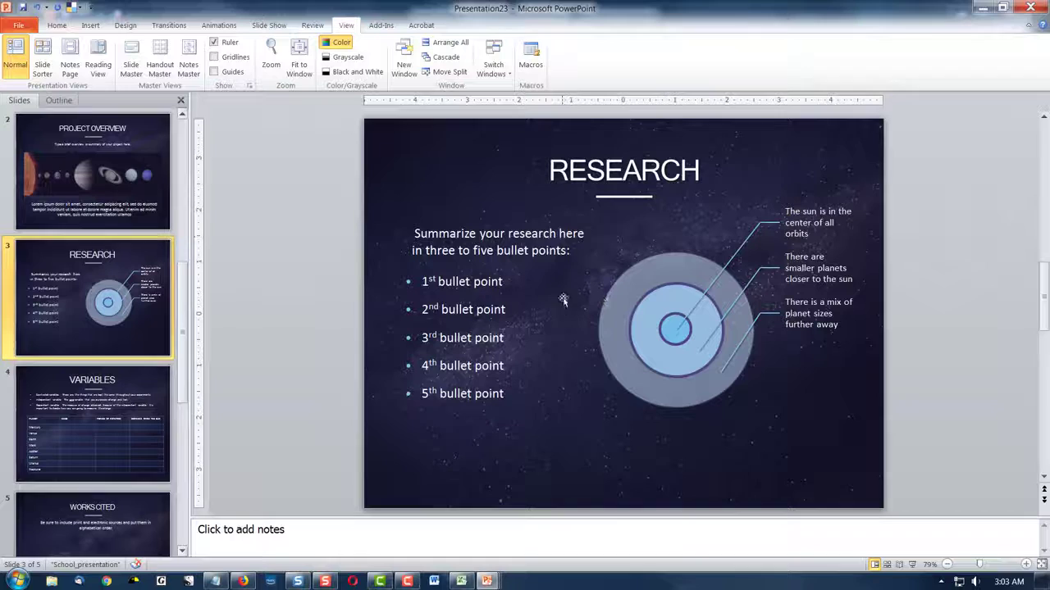
left_click(147, 384)
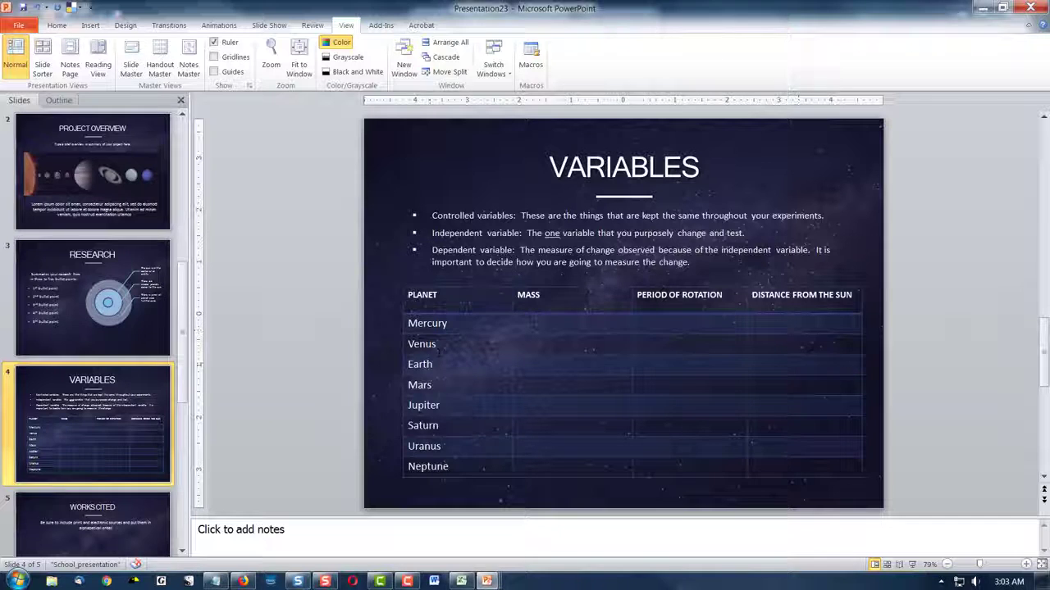
left_click(680, 353)
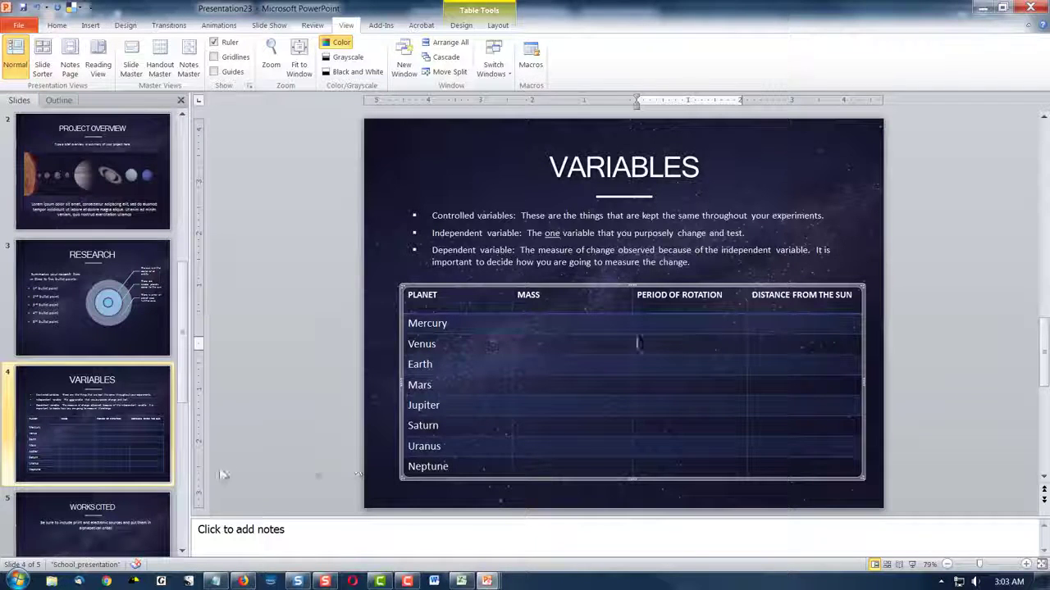
left_click(153, 510)
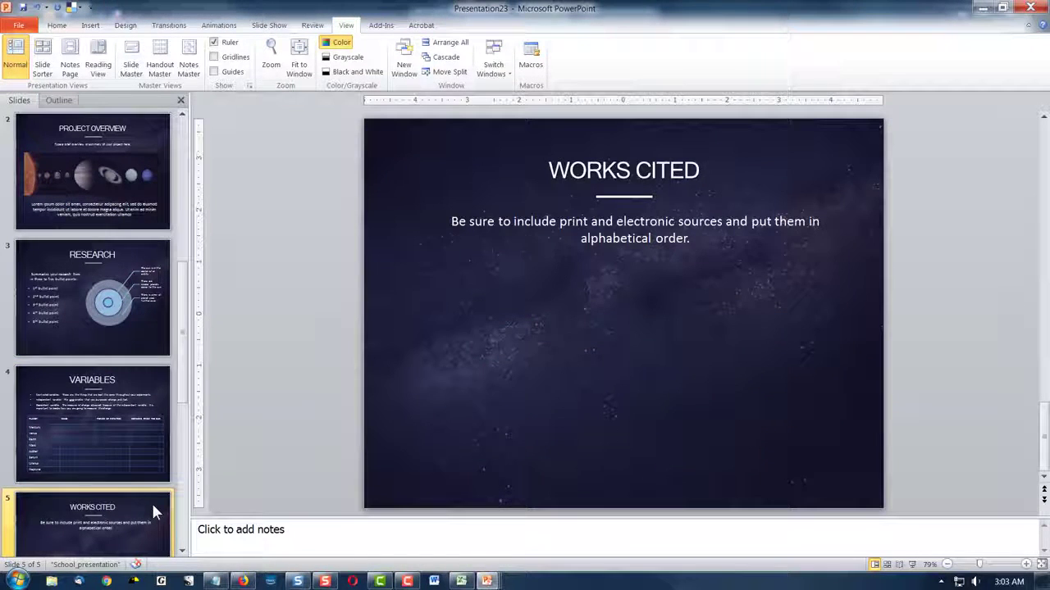
scroll(112, 370, "up", 2)
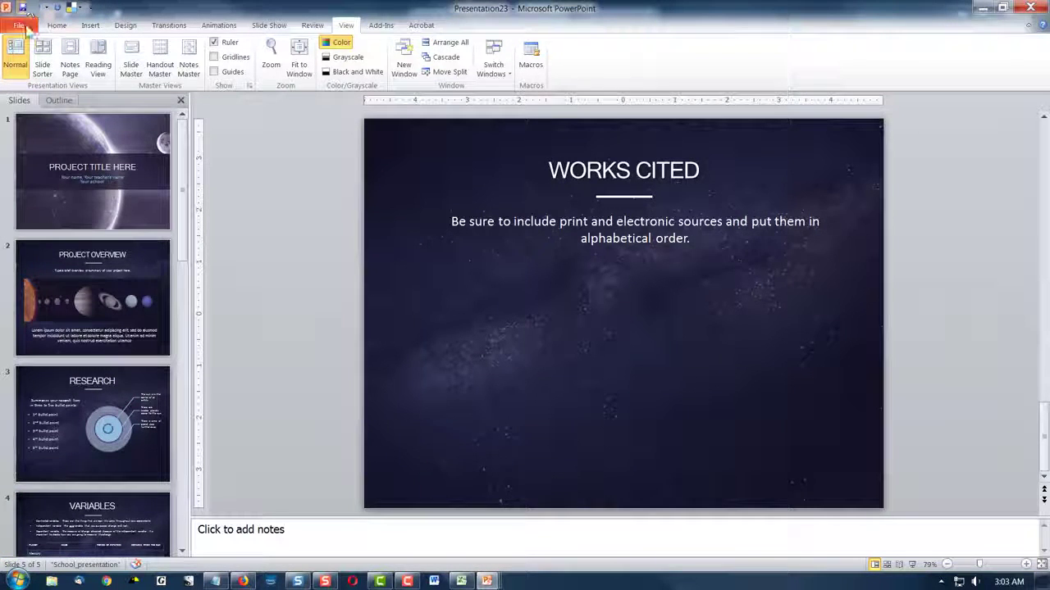
Create a presentation from the Themes template 'Animated transparent shapes over picture background slide'.
left_click(19, 26)
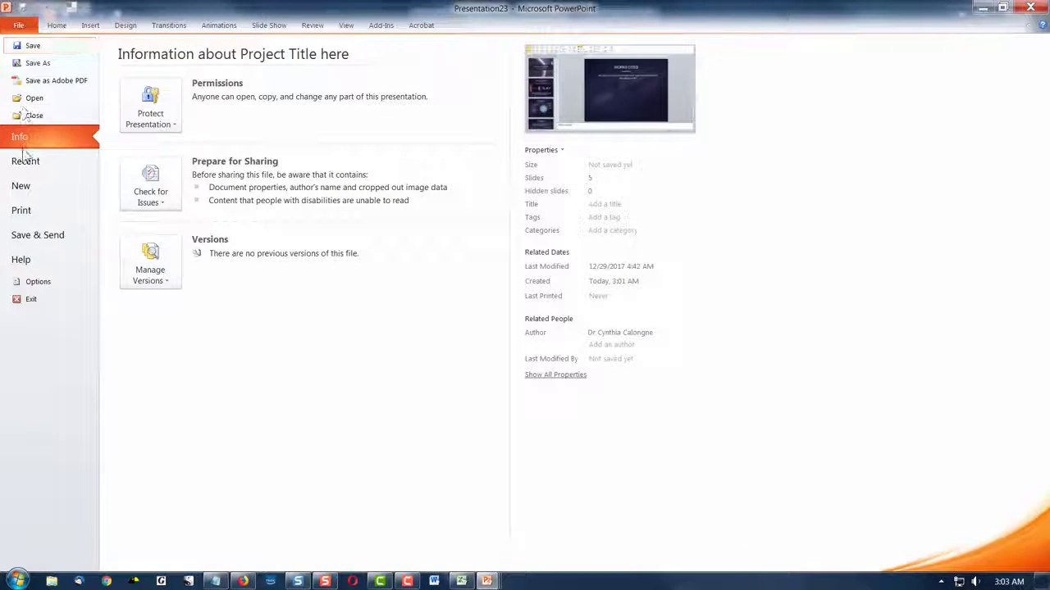
left_click(22, 187)
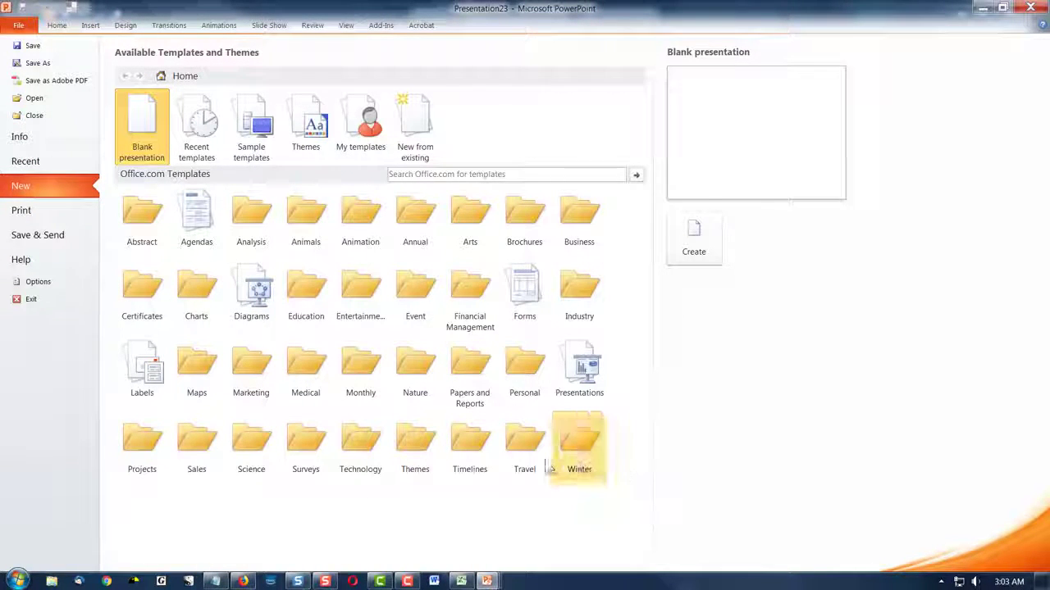
left_click(415, 452)
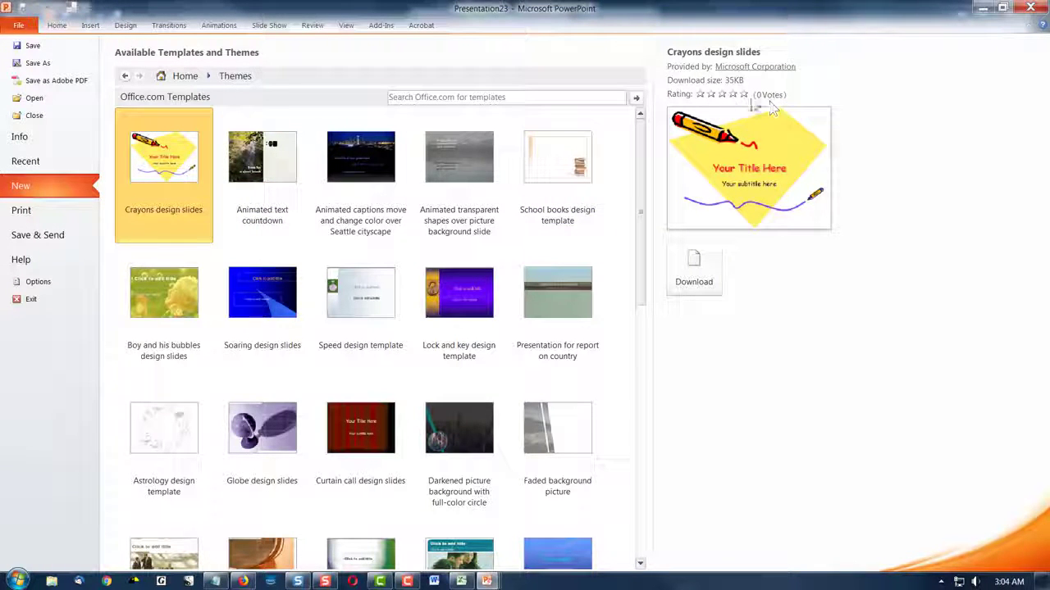
left_click(380, 179)
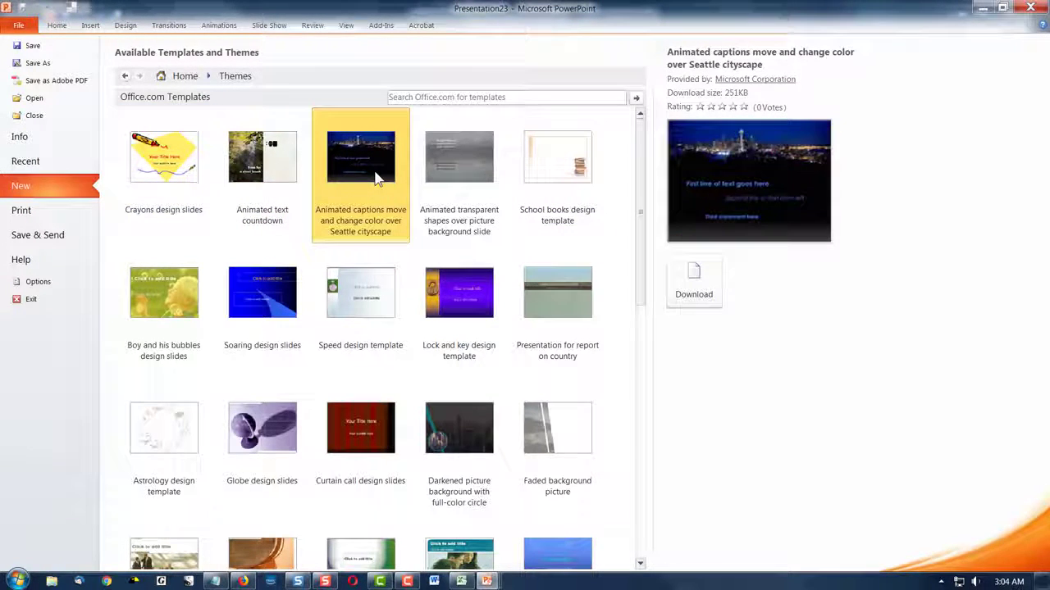
left_click(473, 170)
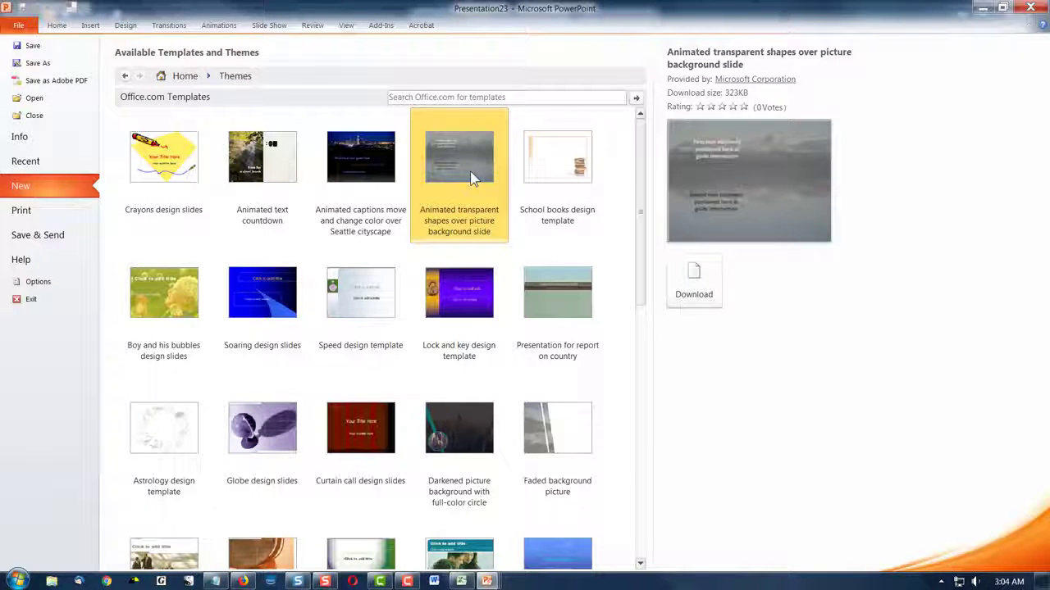
double_click(474, 159)
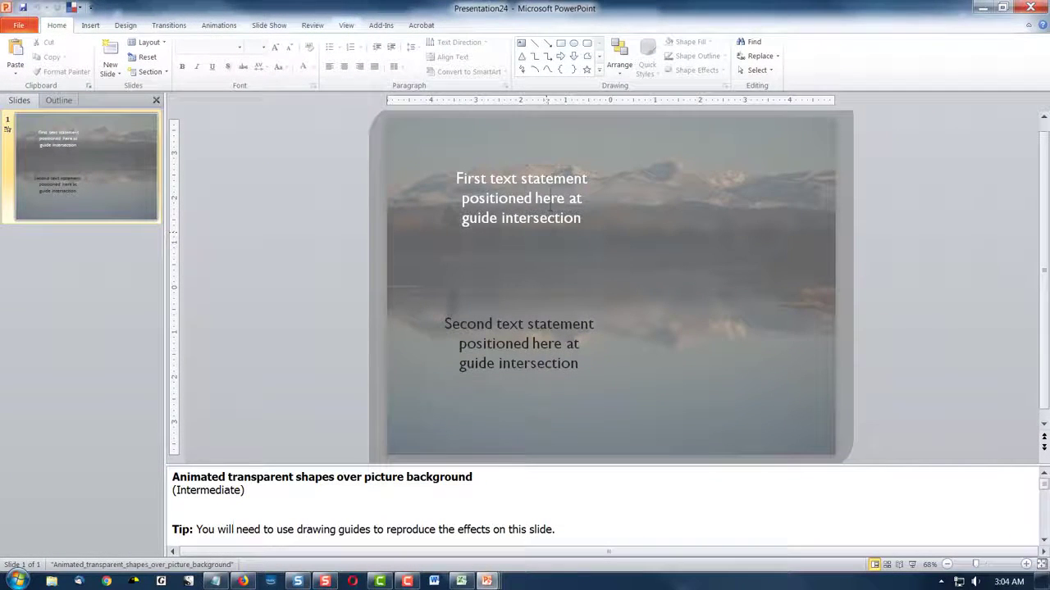
left_click(551, 205)
left_click_drag(586, 224, 437, 181)
left_click(553, 374)
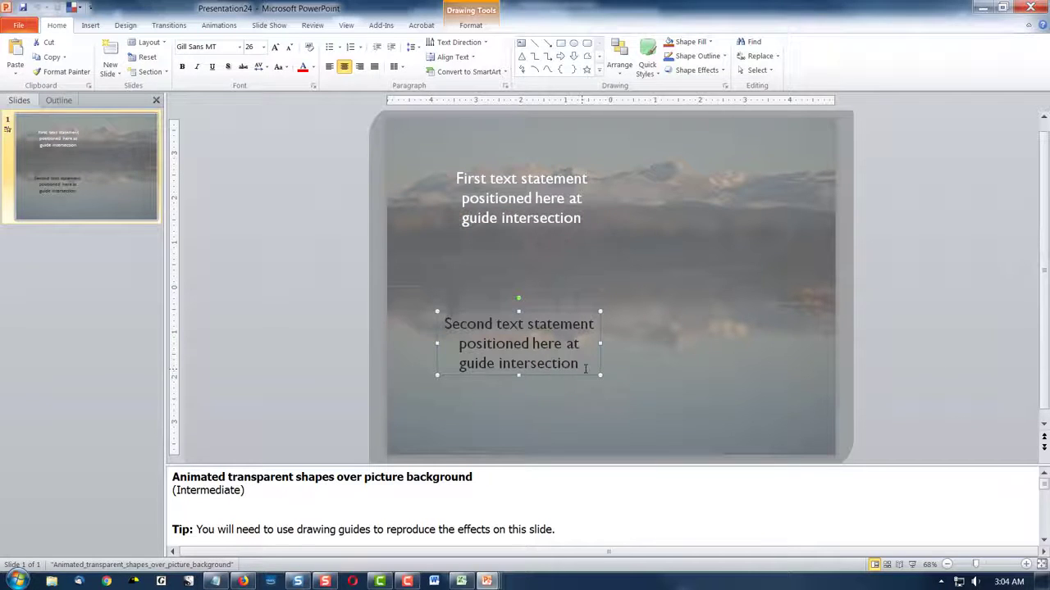
left_click_drag(585, 368, 432, 348)
left_click_drag(425, 323, 423, 326)
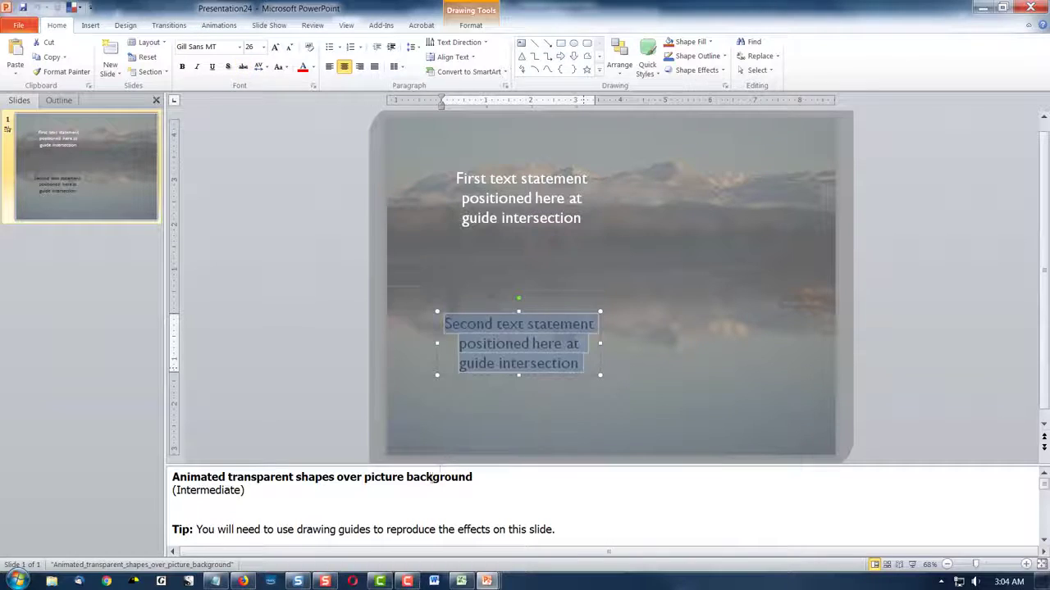
left_click(432, 478)
scroll(693, 497, "down", 5)
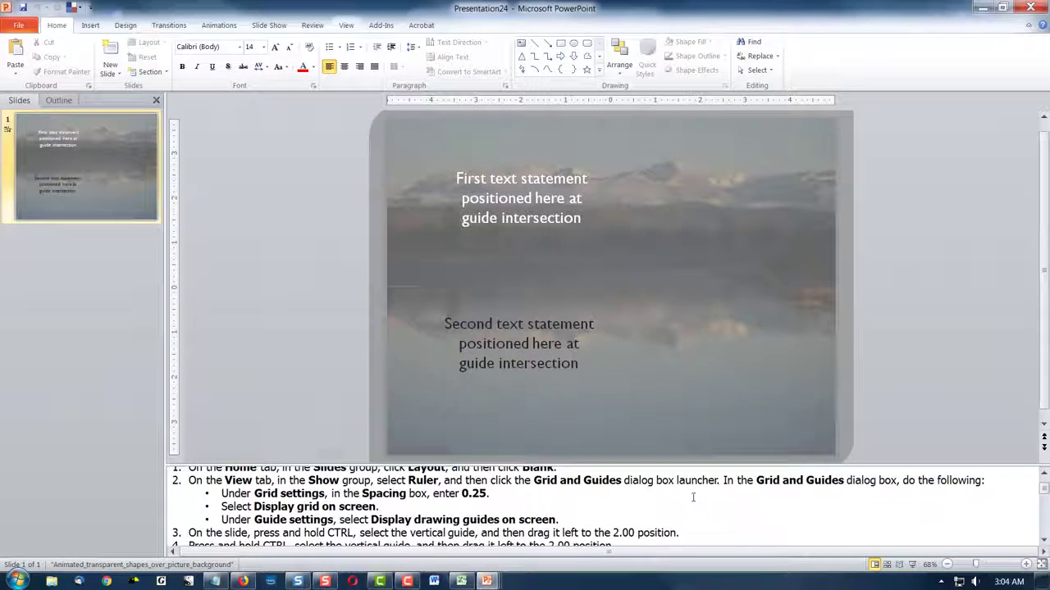
scroll(693, 497, "up", 3)
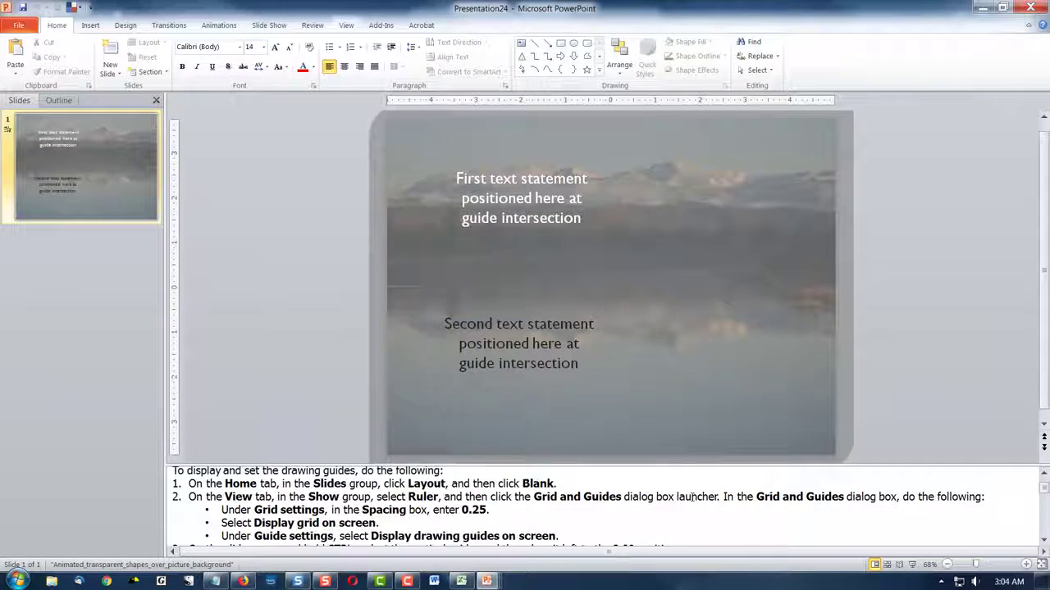
scroll(691, 497, "down", 2)
scroll(689, 495, "up", 5)
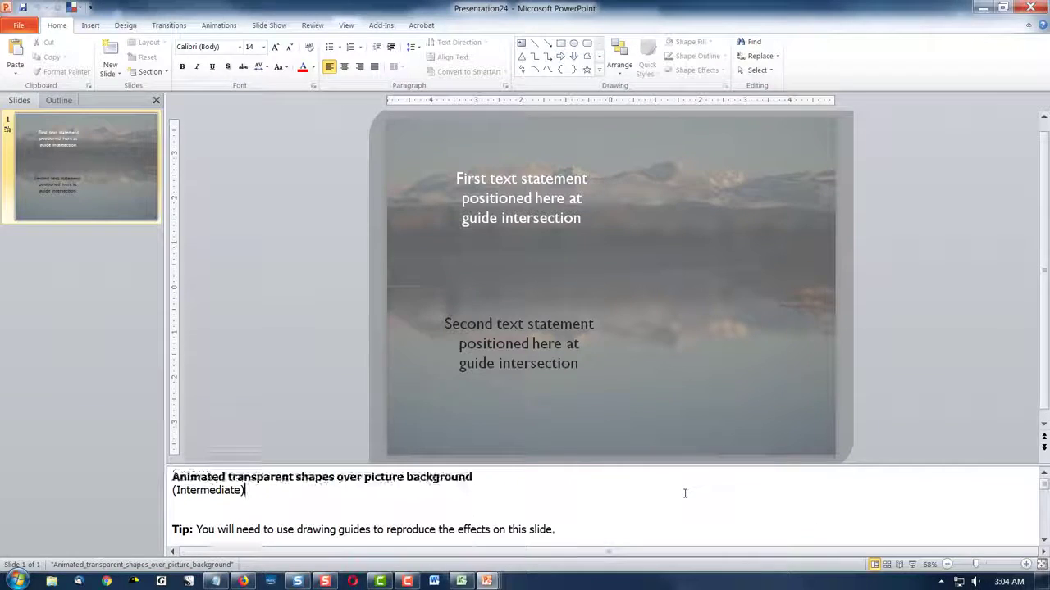
scroll(499, 503, "down", 5)
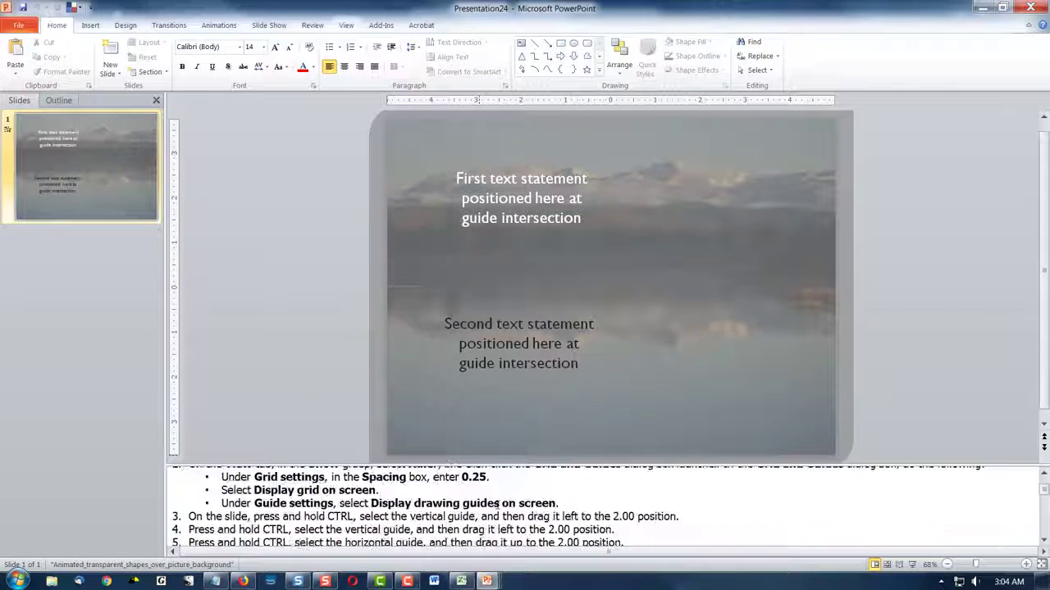
scroll(498, 503, "down", 5)
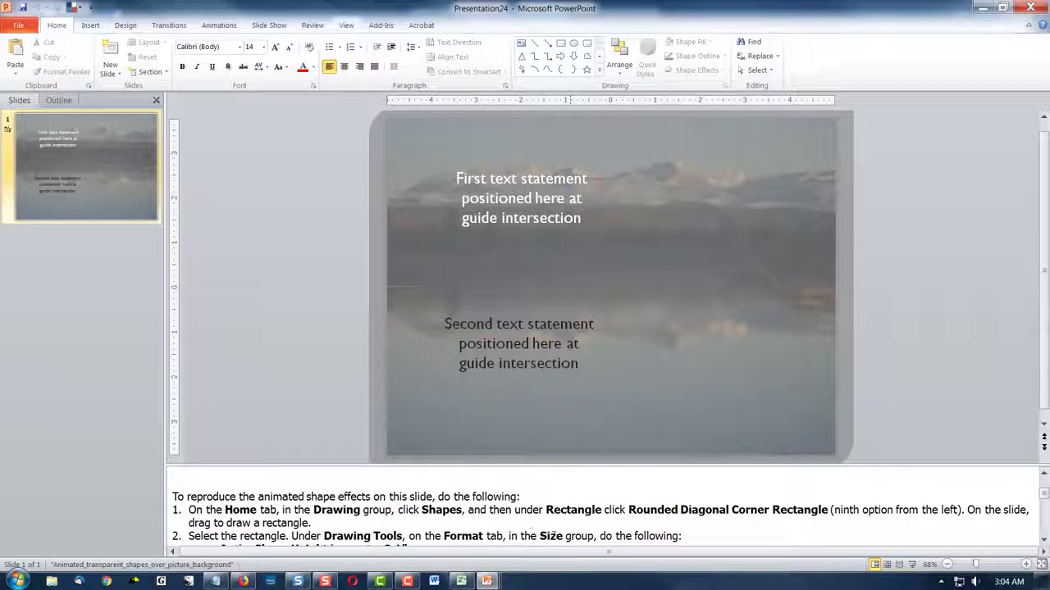
scroll(943, 523, "down", 3)
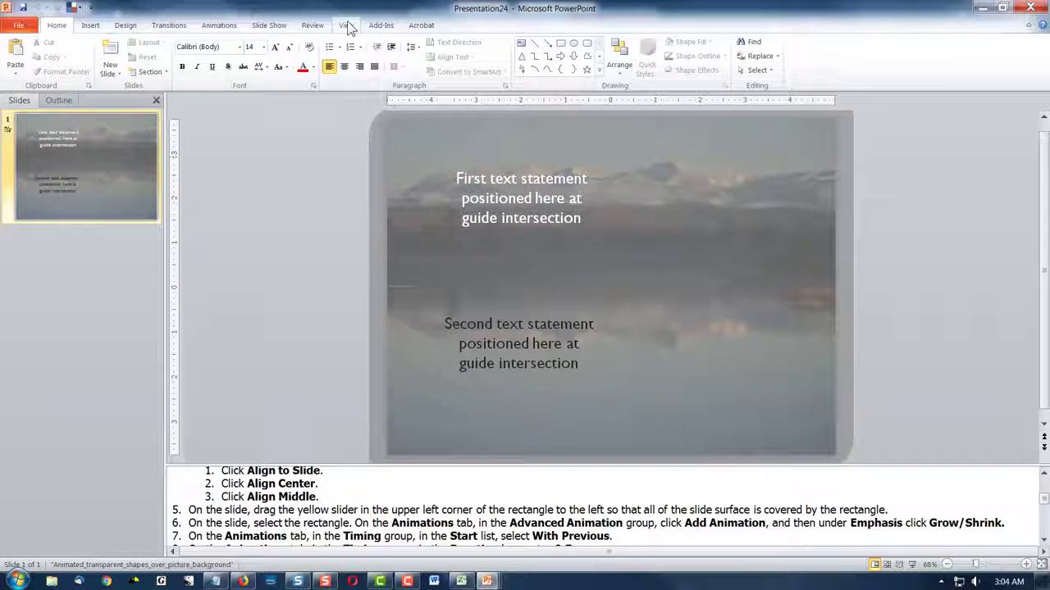
left_click(346, 26)
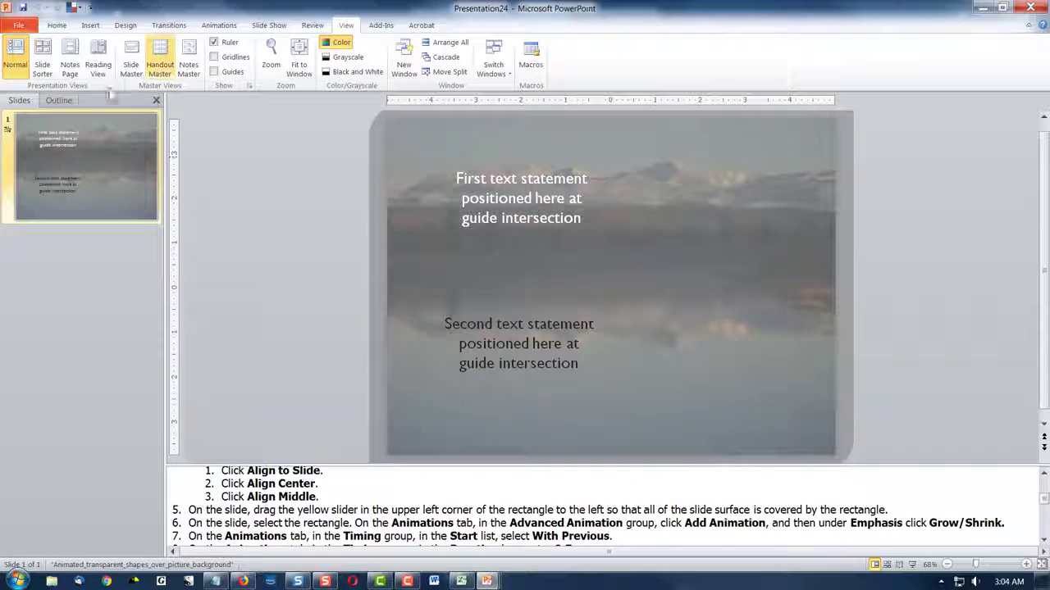
left_click(73, 65)
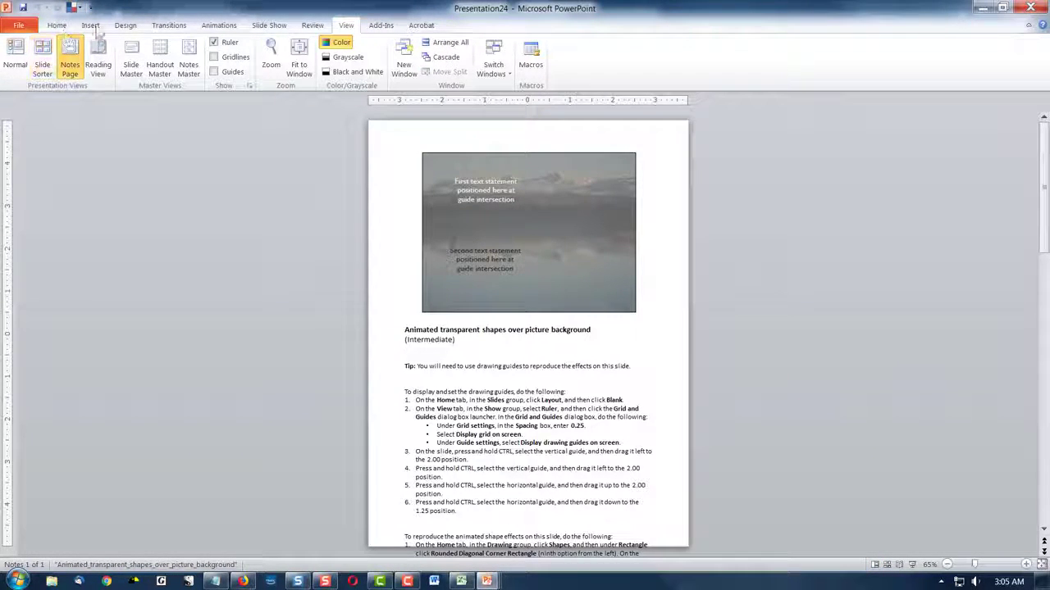
left_click(14, 51)
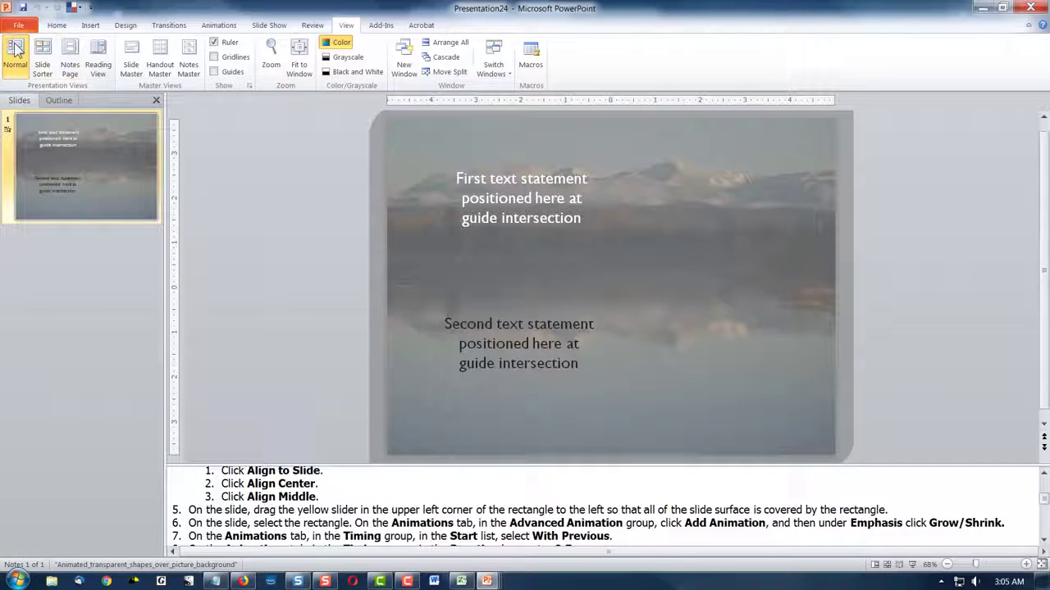
left_click(64, 99)
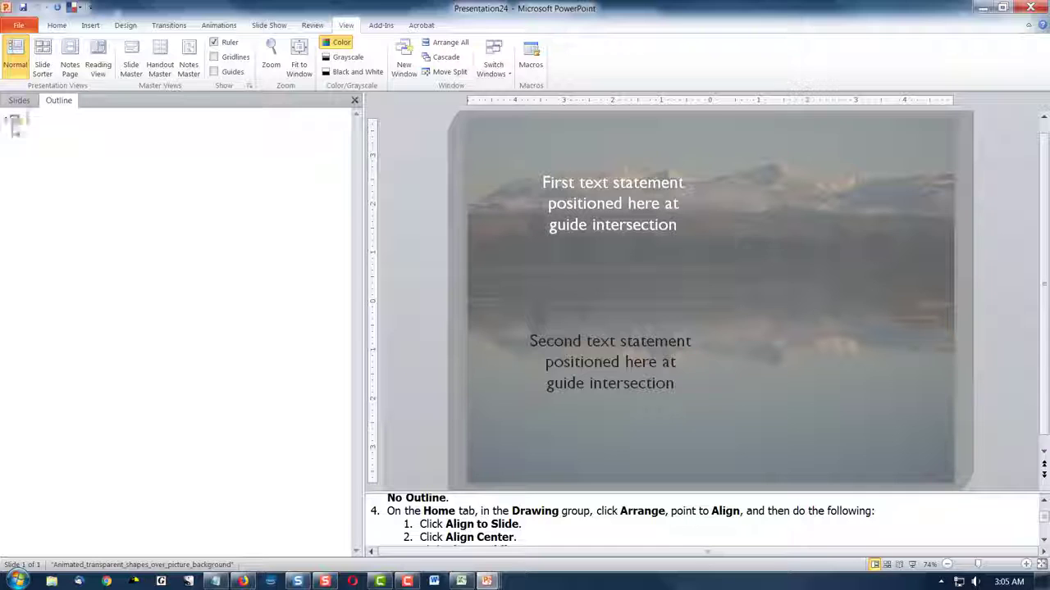
left_click(19, 100)
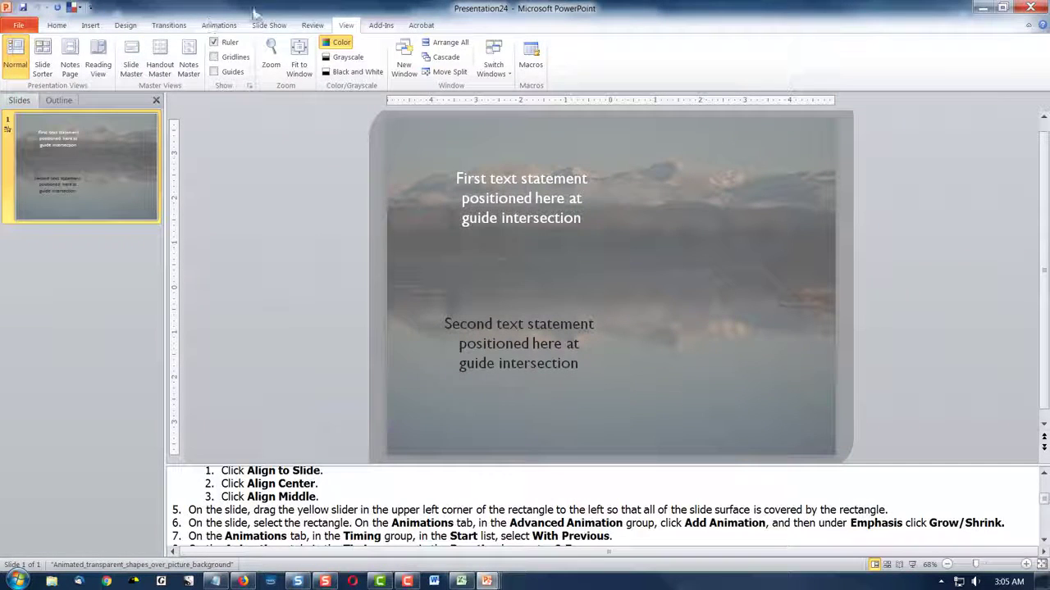
left_click(71, 63)
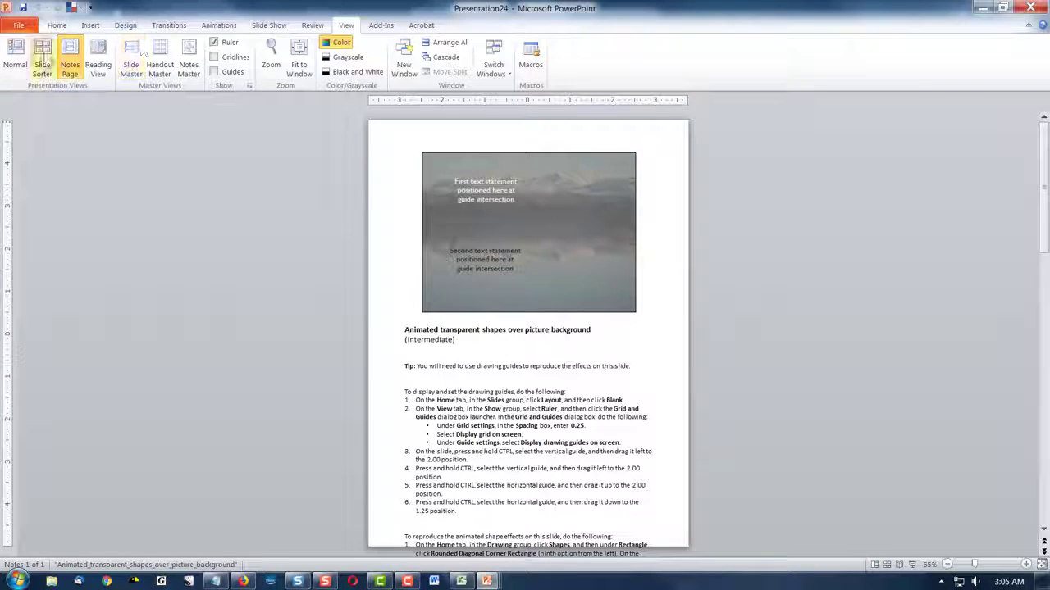
left_click(15, 61)
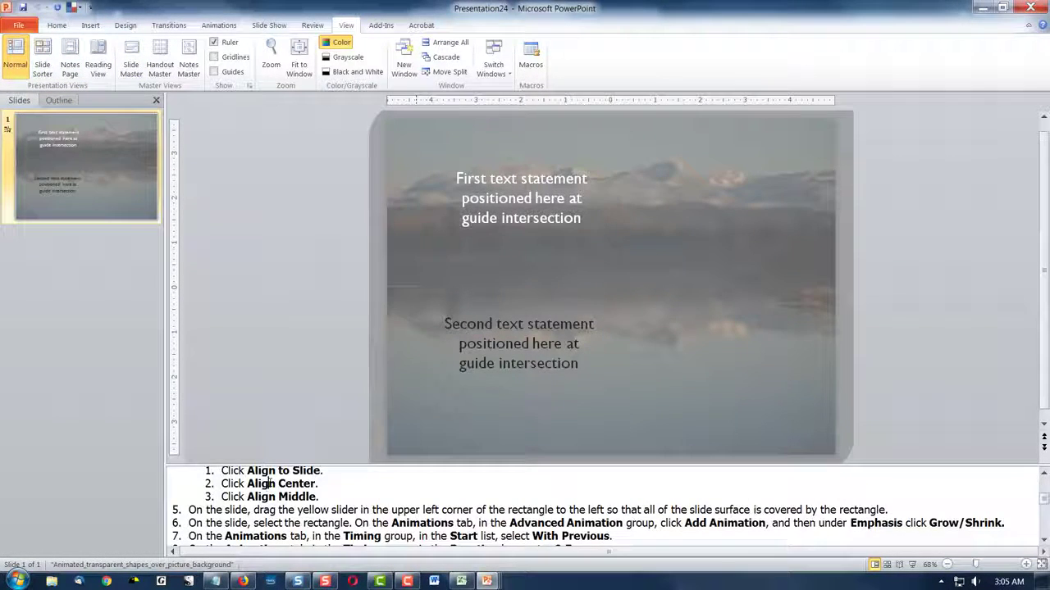
Select all the notes text and check the Home tab's Select options.
key("ctrl+a")
left_click(57, 25)
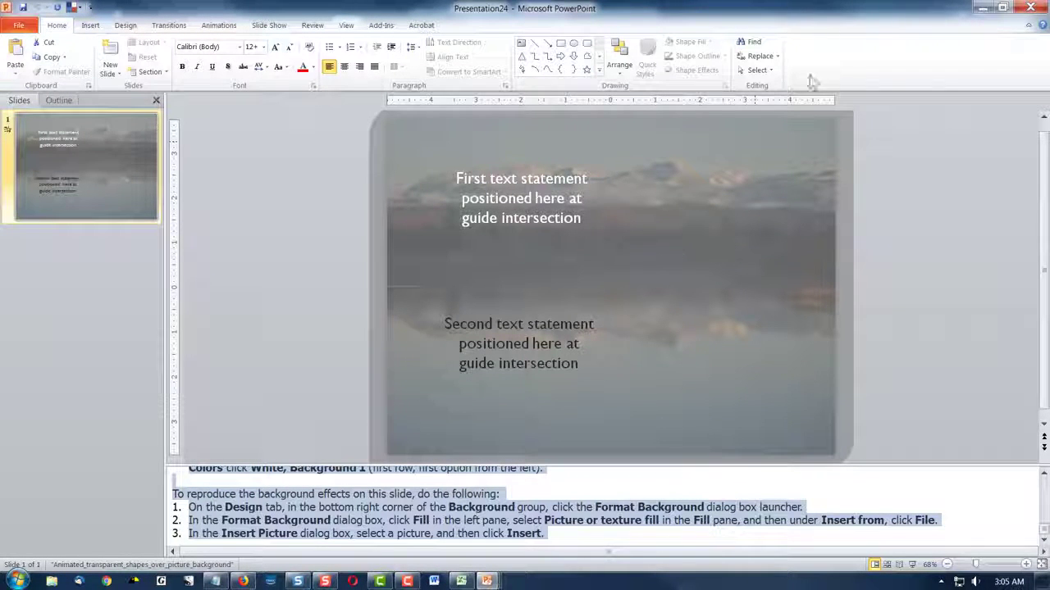
left_click(756, 70)
left_click(718, 87)
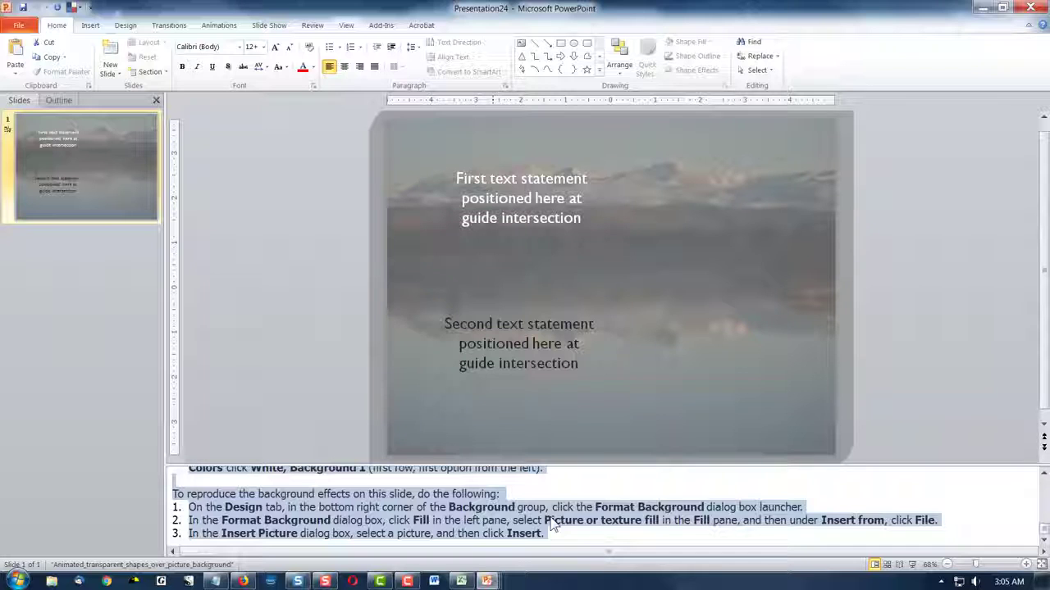
Enlarge the notes pane and scroll through the step-by-step notes.
left_click_drag(641, 466, 639, 387)
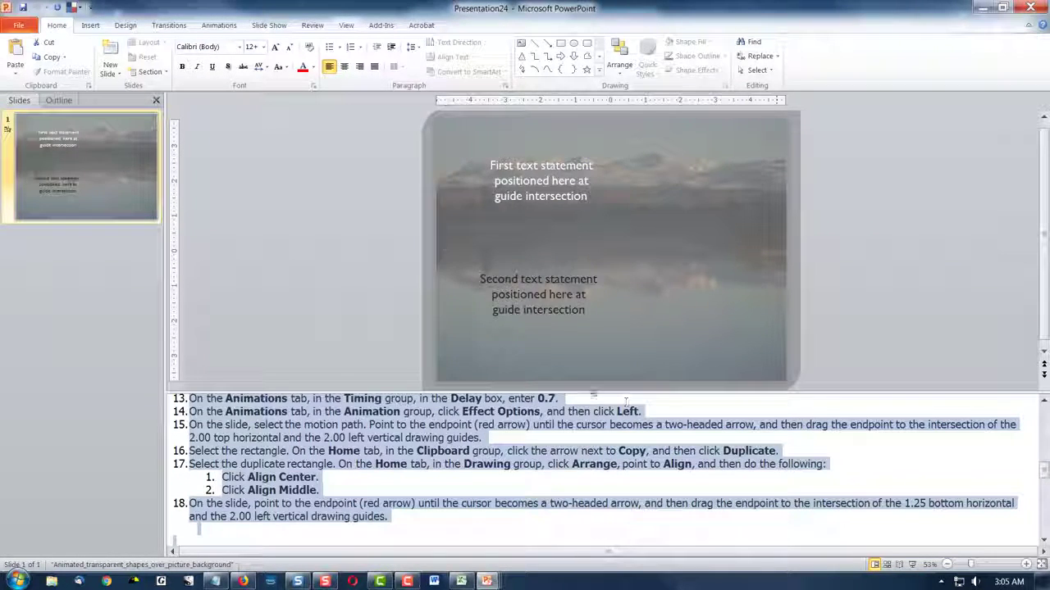
scroll(735, 483, "up", 5)
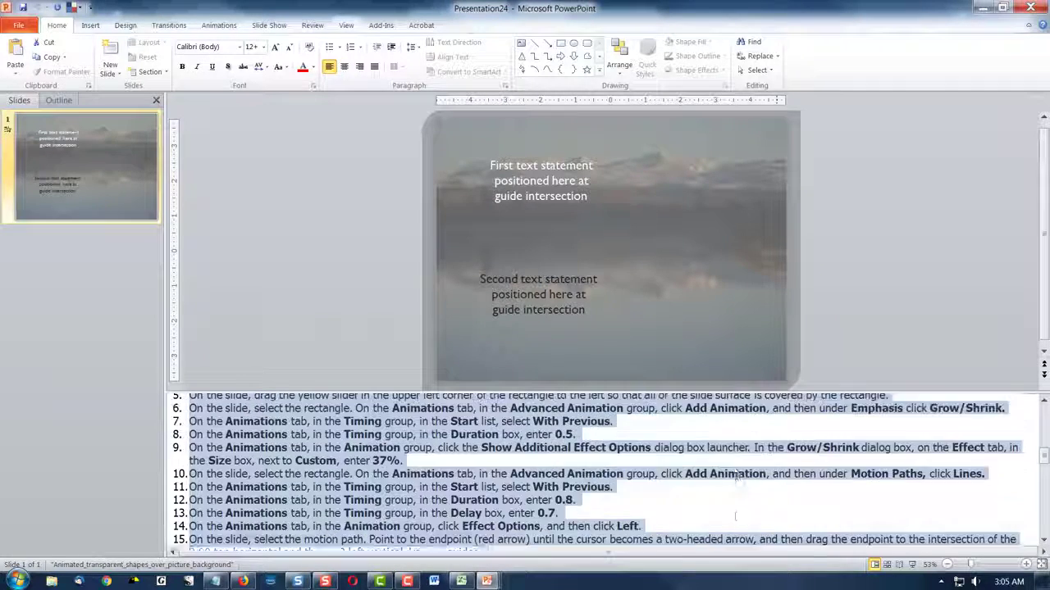
scroll(736, 483, "up", 3)
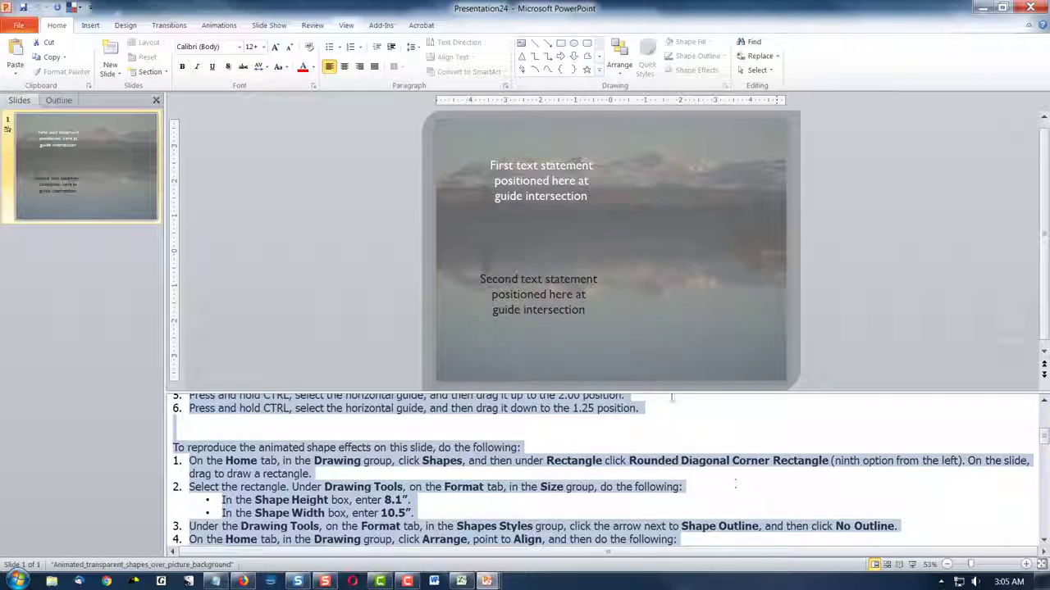
left_click_drag(674, 392, 666, 483)
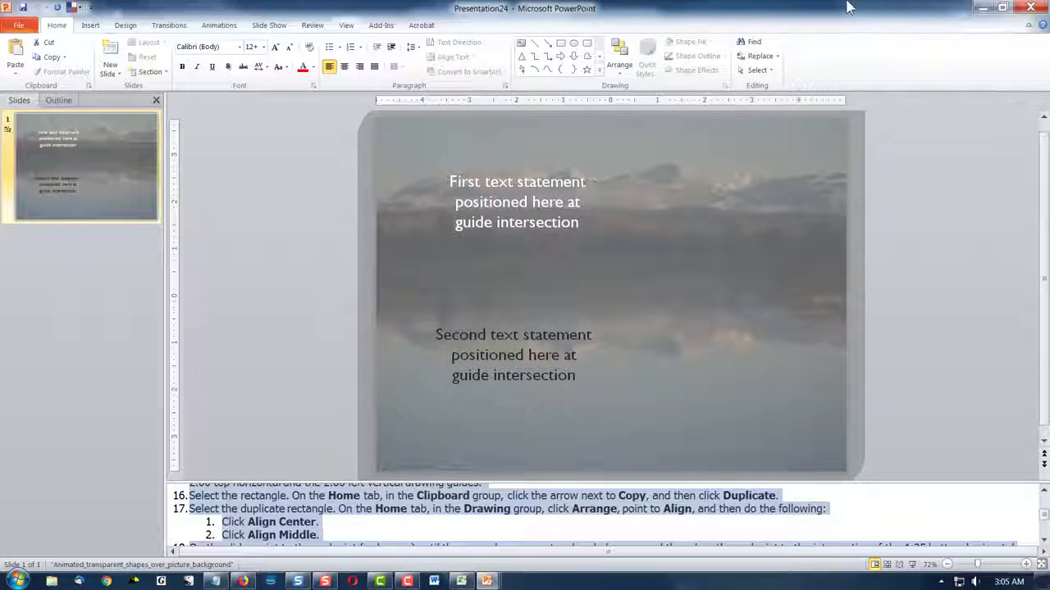
Close the Presentation24 window after a brief look at File > New.
left_click(18, 27)
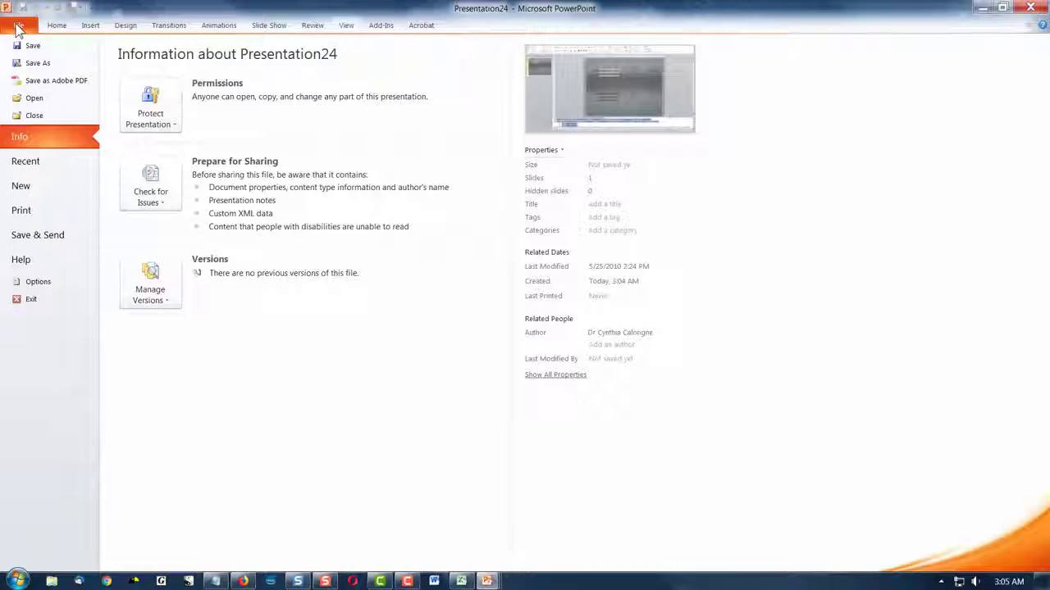
left_click(35, 187)
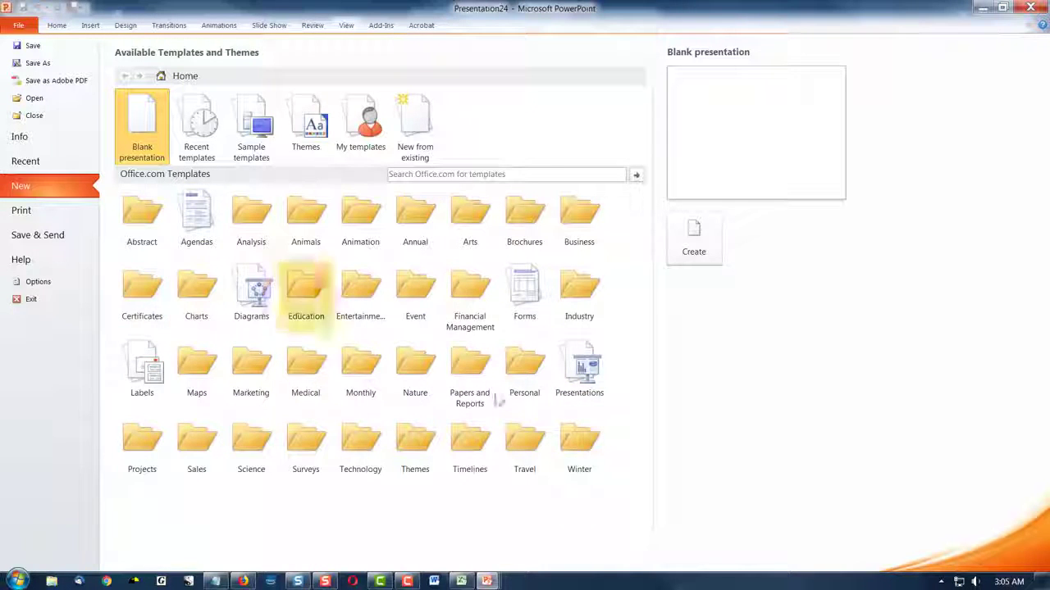
left_click(1032, 10)
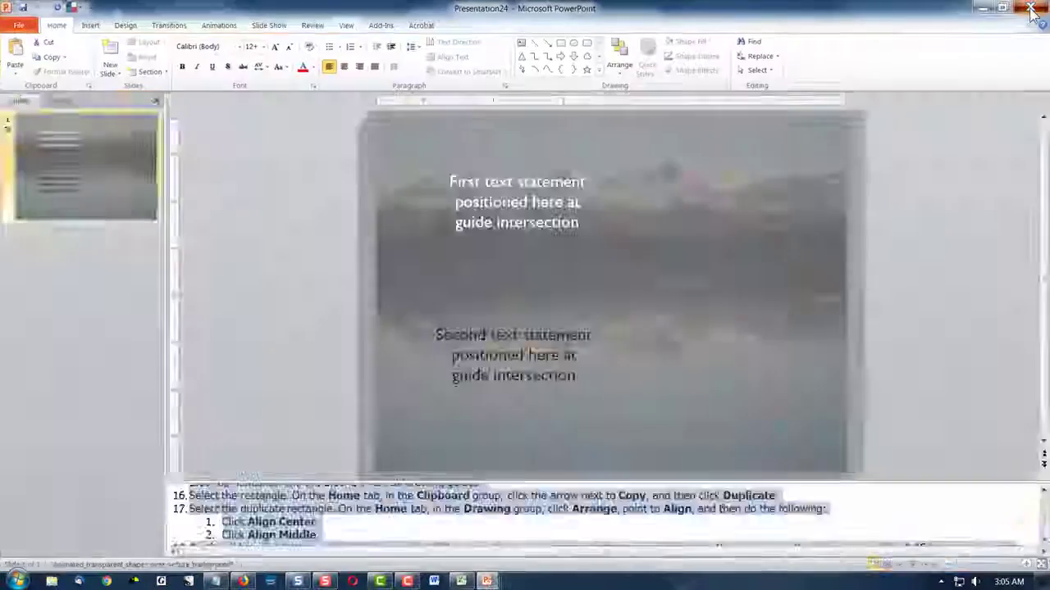